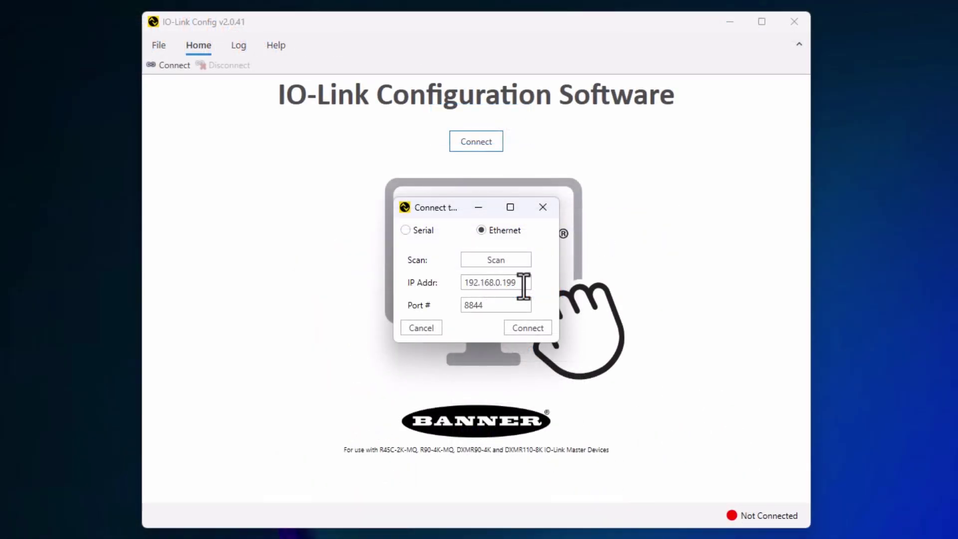
Step: Connect to the IO-Link master over Ethernet at 192.168.0.199, port 8844, and display the S15C-I device's process data
click(569, 476)
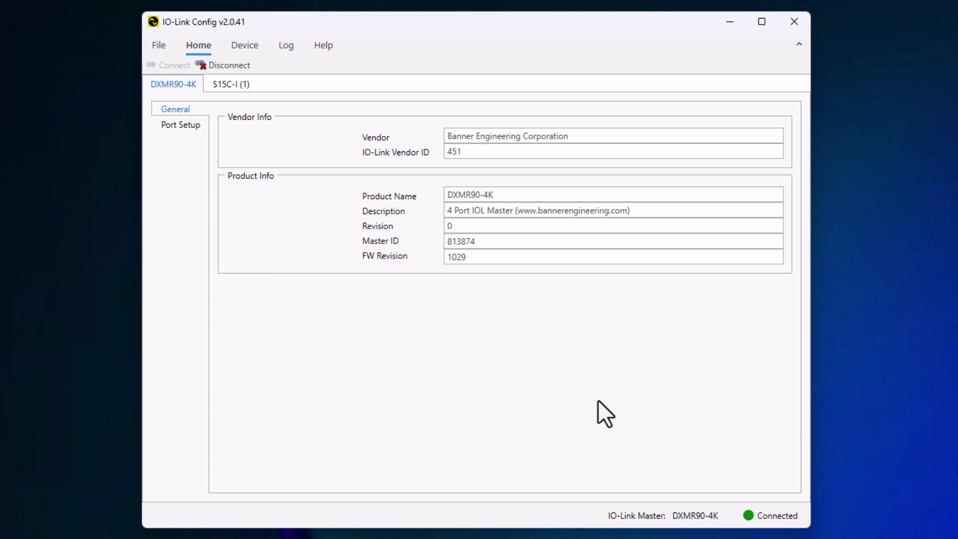
click(234, 85)
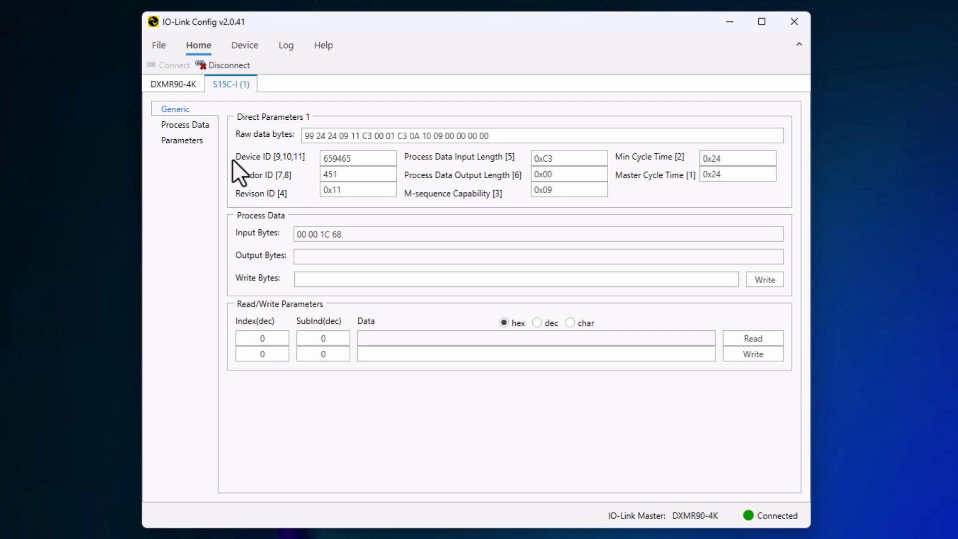
click(208, 127)
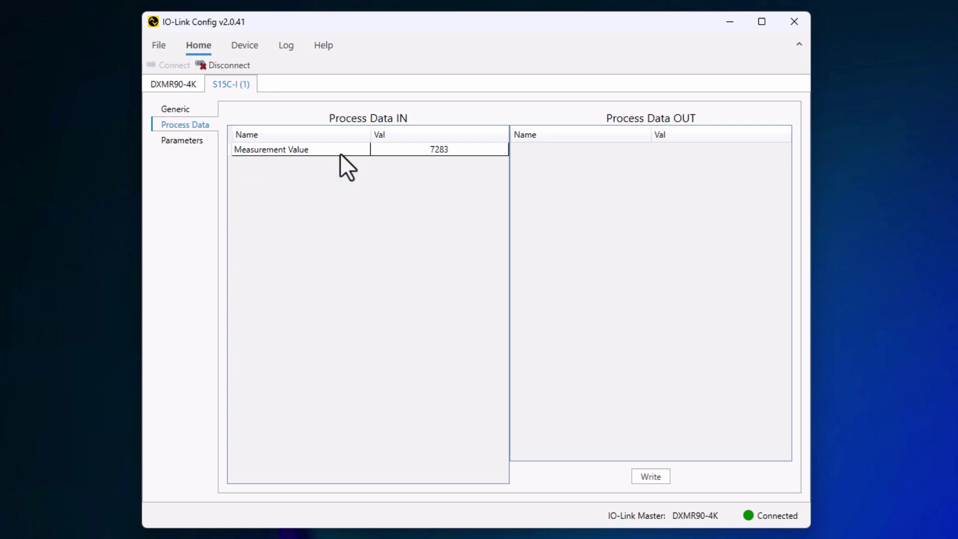
Step: Read the S15C-I's parameters, widen the command name column and expand all parameter groups to review their values
click(190, 139)
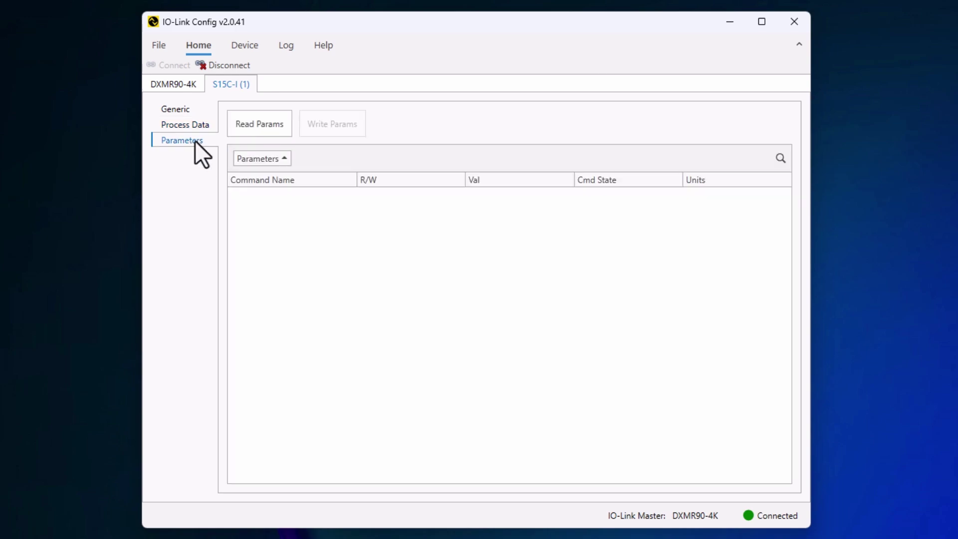
click(250, 134)
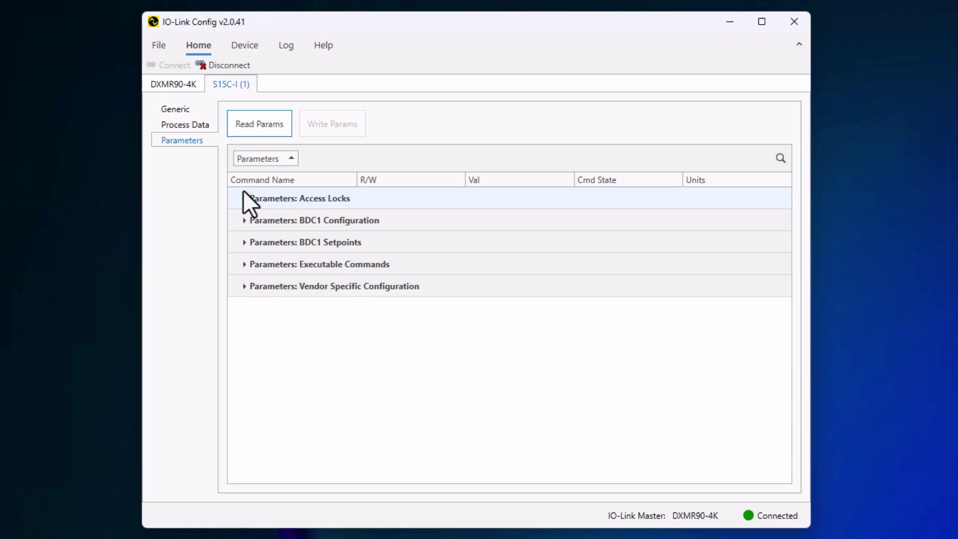
click(244, 198)
drag(357, 182, 506, 189)
click(241, 250)
click(242, 288)
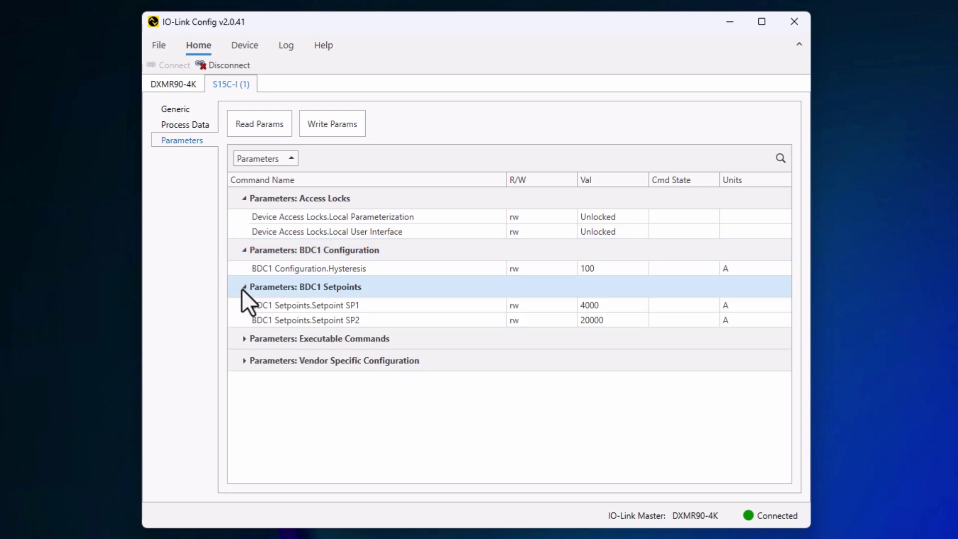
click(243, 339)
click(244, 410)
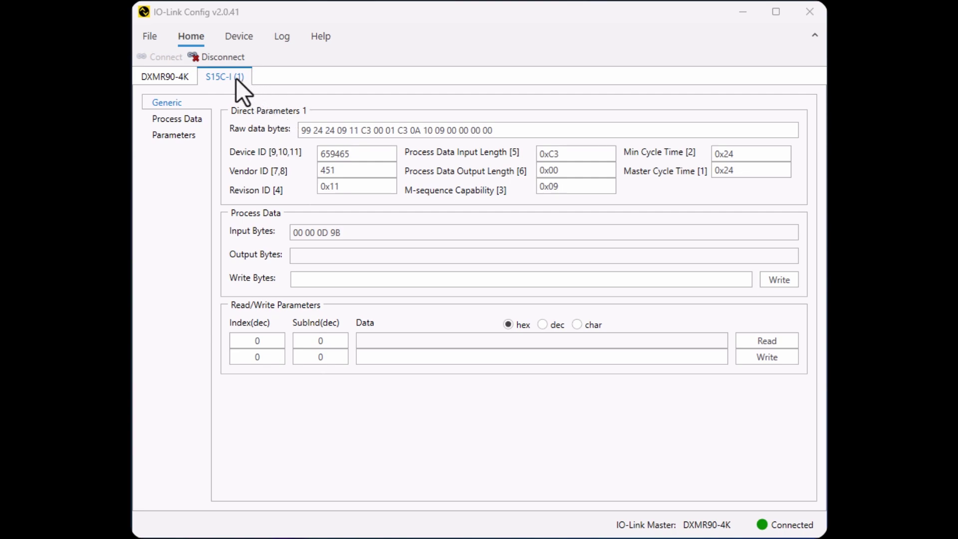
Step: Disconnect from the IO-Link master and reconnect to it to detect the newly attached device
click(217, 59)
click(474, 136)
click(526, 332)
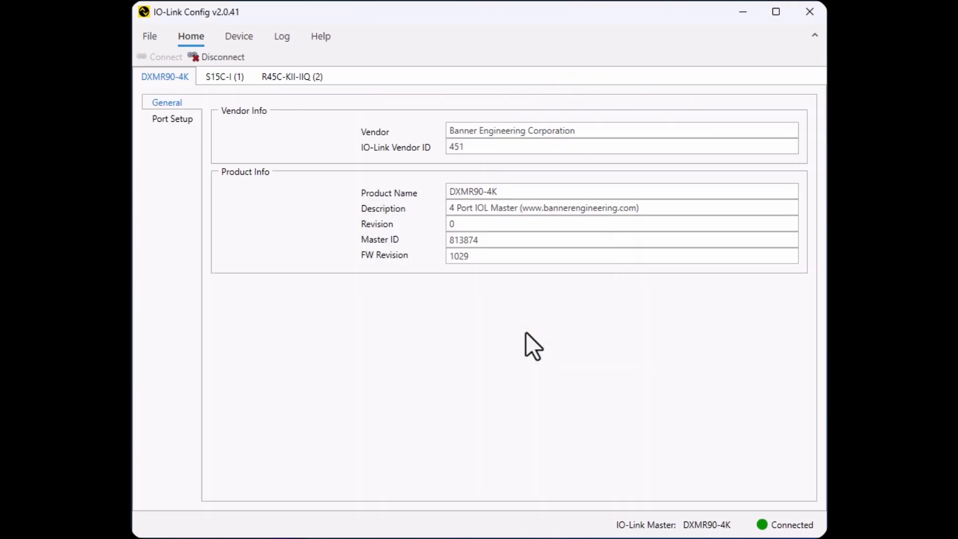
Step: Examine the R45C-KII-IIQ device's generic data and its process data measurement values on port 2
click(285, 79)
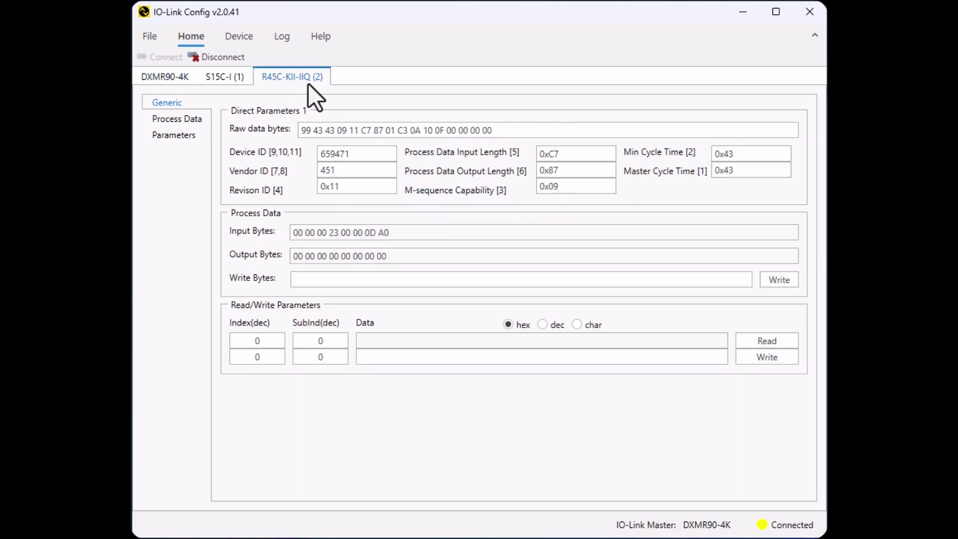
click(196, 118)
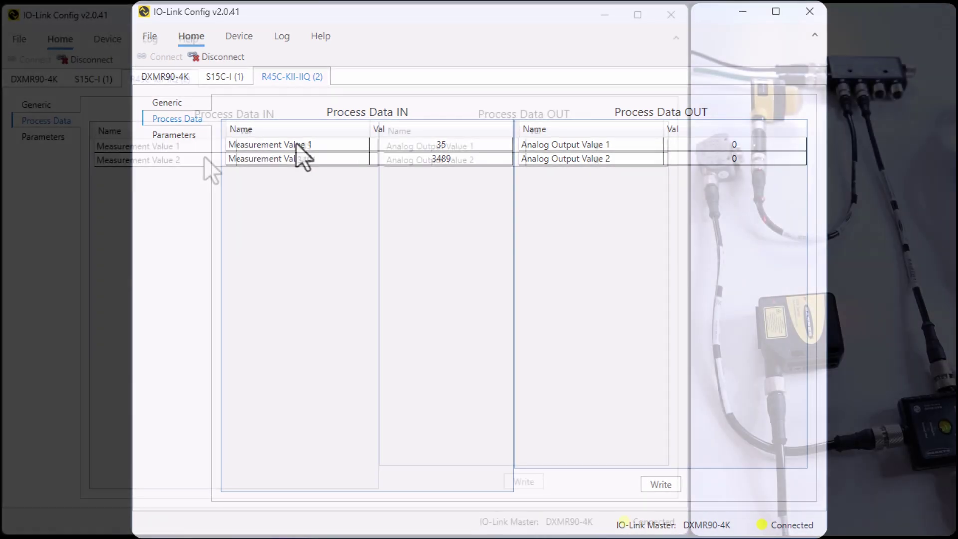
click(205, 159)
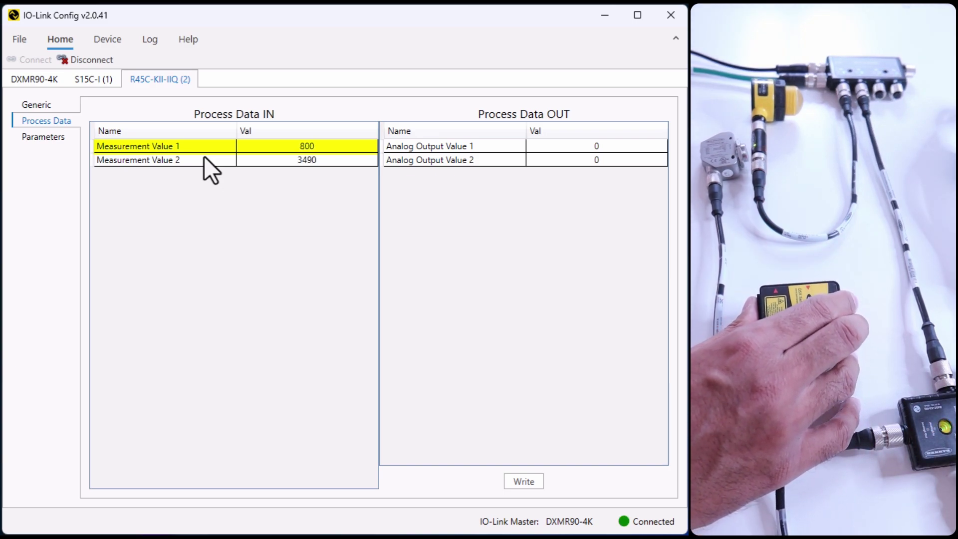
Step: Read the R45C-KII-IIQ's parameters, widen the command name column and expand the access locks, executable commands and port mirroring groups
click(49, 140)
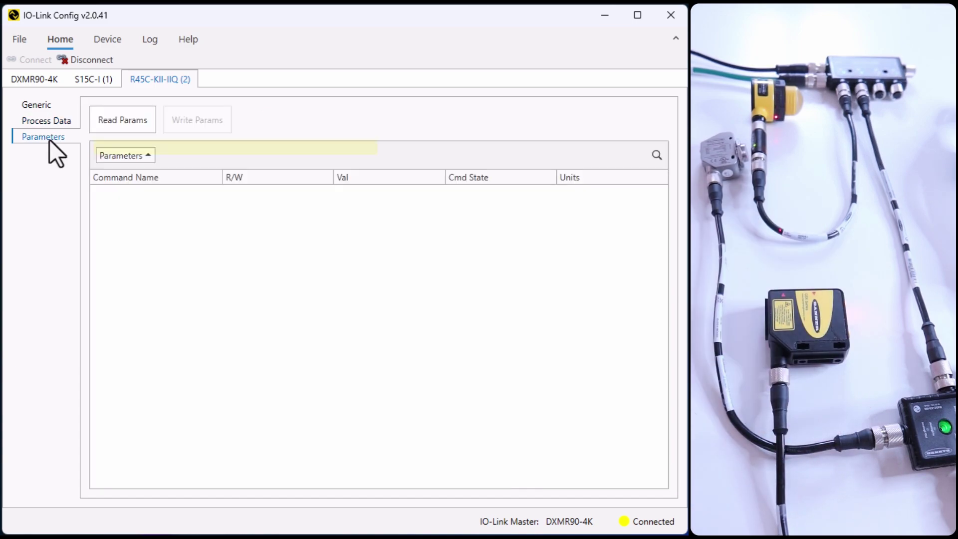
click(129, 124)
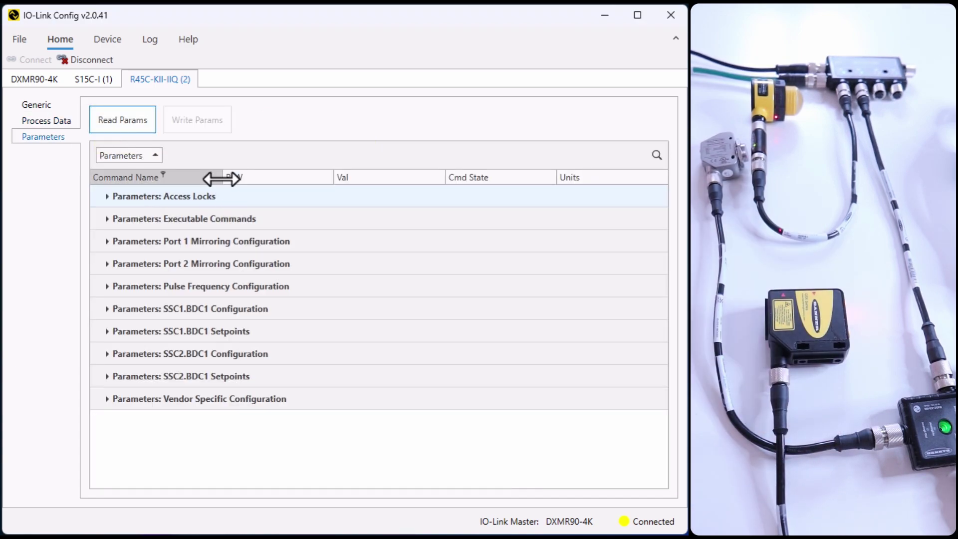
drag(221, 179, 345, 179)
click(106, 196)
click(107, 248)
click(106, 320)
click(107, 349)
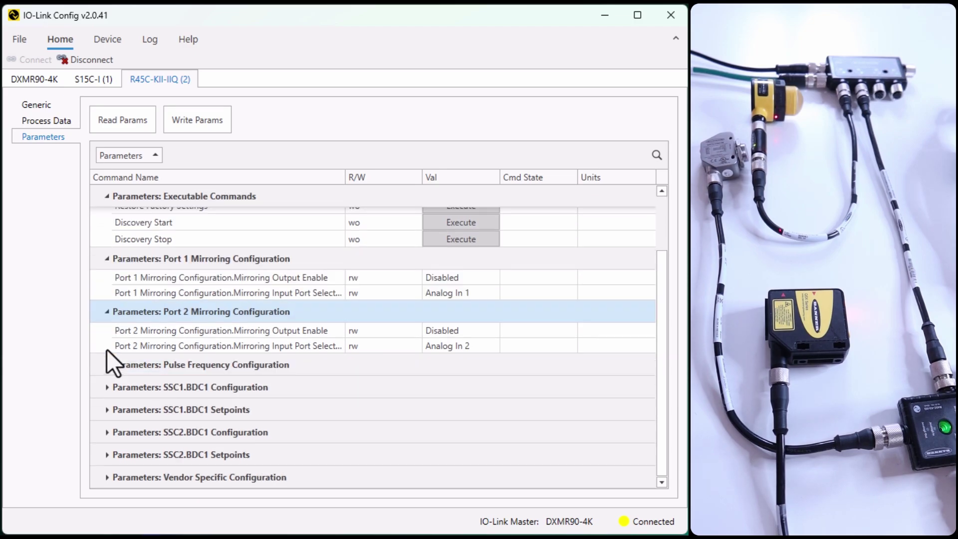
Step: Expand the R45C-KII-IIQ's pulse frequency, SSC1 and SSC2 configuration and setpoints, and vendor specific parameter groups for review
click(107, 365)
click(107, 388)
click(106, 410)
click(107, 433)
click(106, 455)
click(107, 474)
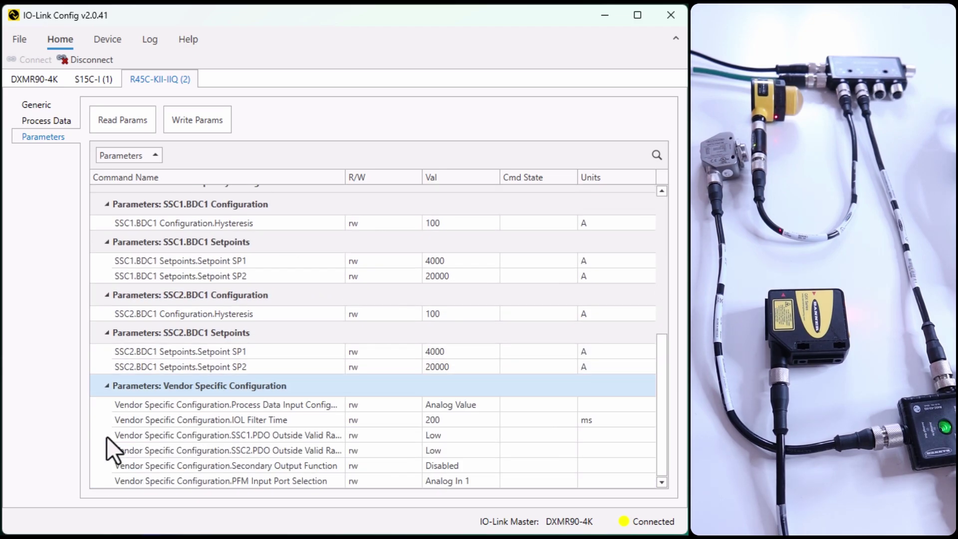
scroll(107, 435, up, 6)
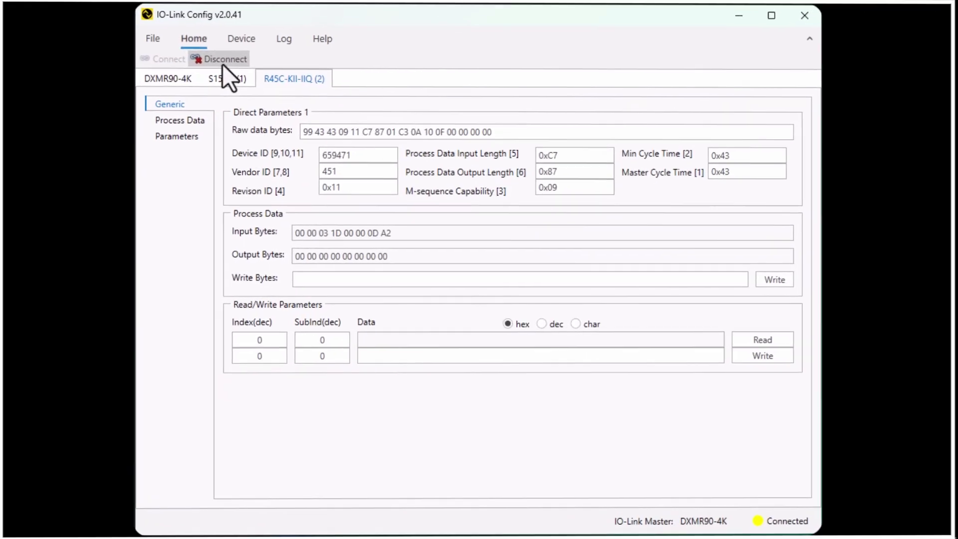
Step: Reconnect to the IO-Link master over Ethernet at 192.168.0.199, port 8844, and display the R95C-8UI-KQ's process data
click(219, 59)
click(475, 136)
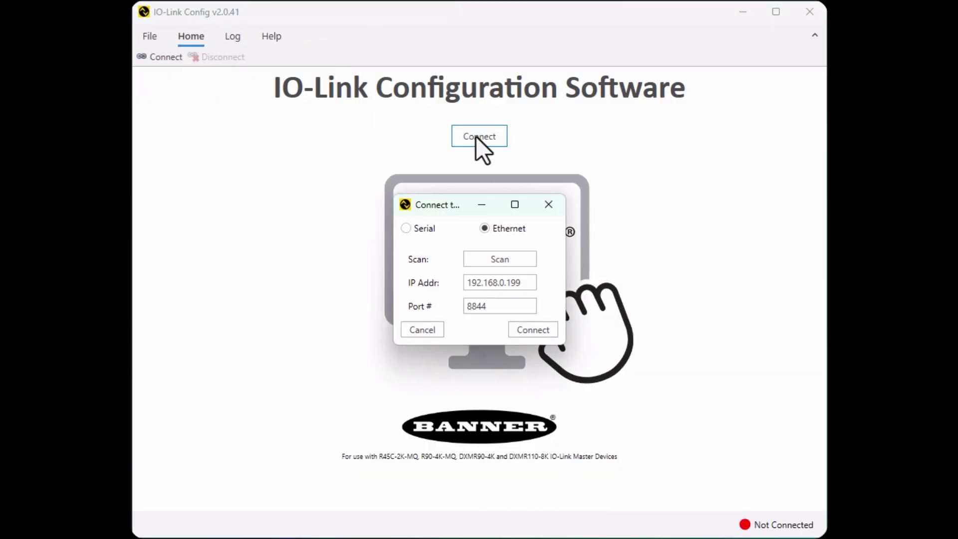
click(534, 326)
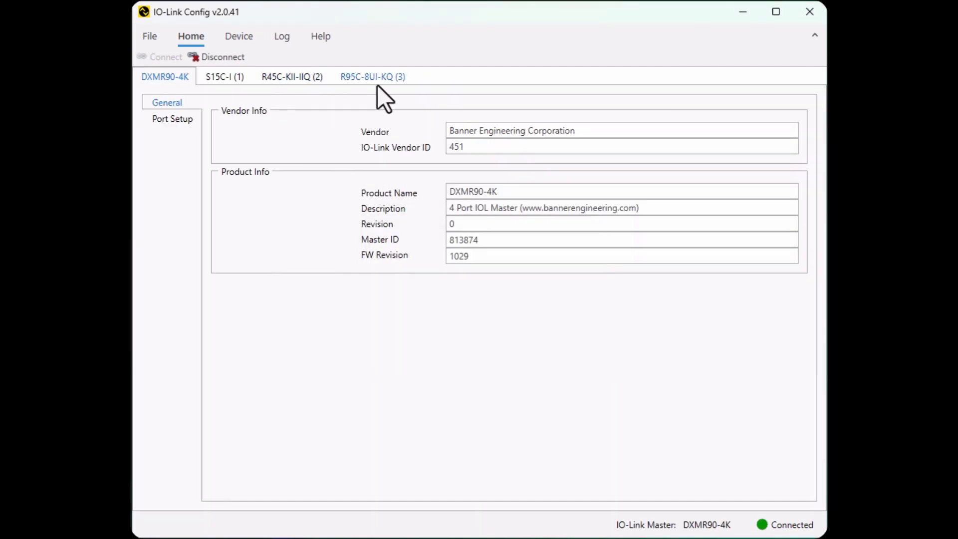
click(381, 82)
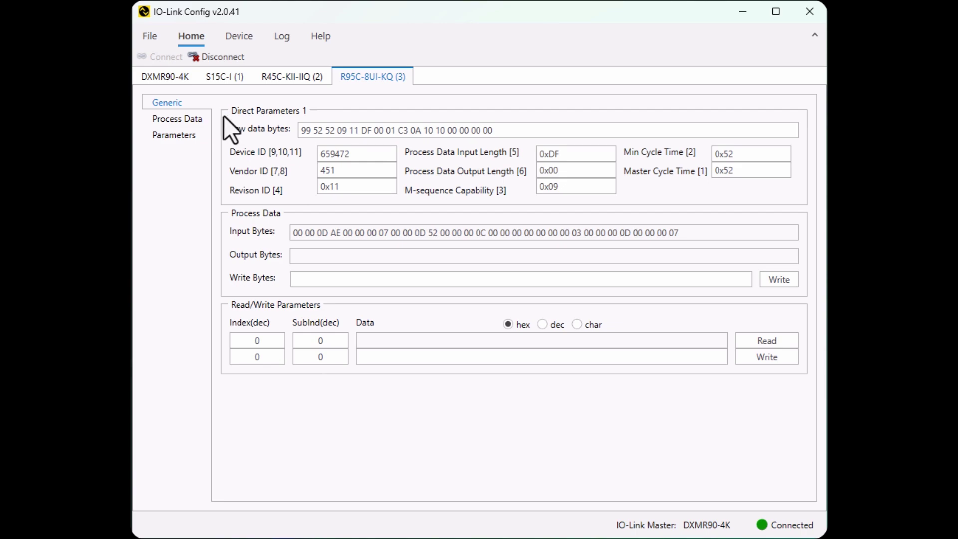
click(202, 121)
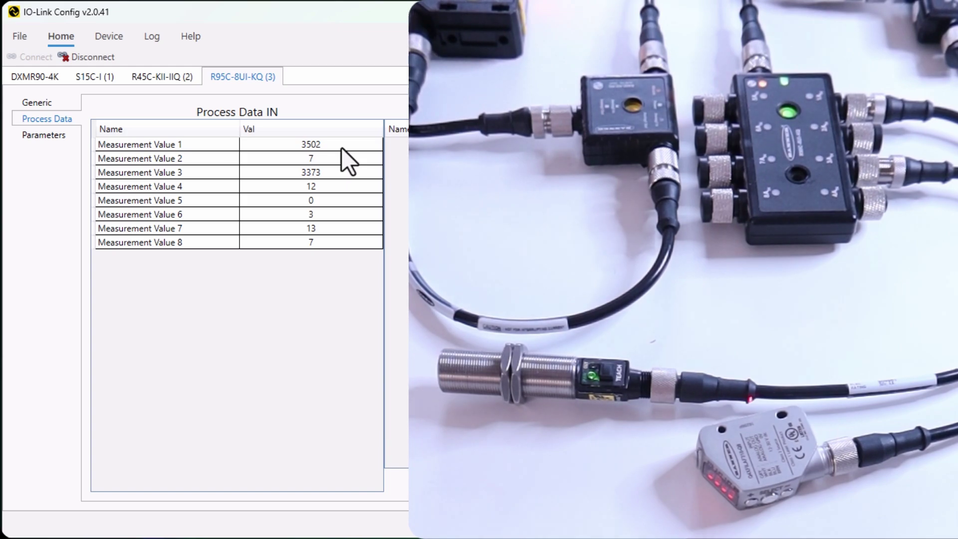
Step: Read the R95C-8UI-KQ's parameters and expand the Channel 1 and Channel 3 setpoints for review
click(44, 136)
click(109, 128)
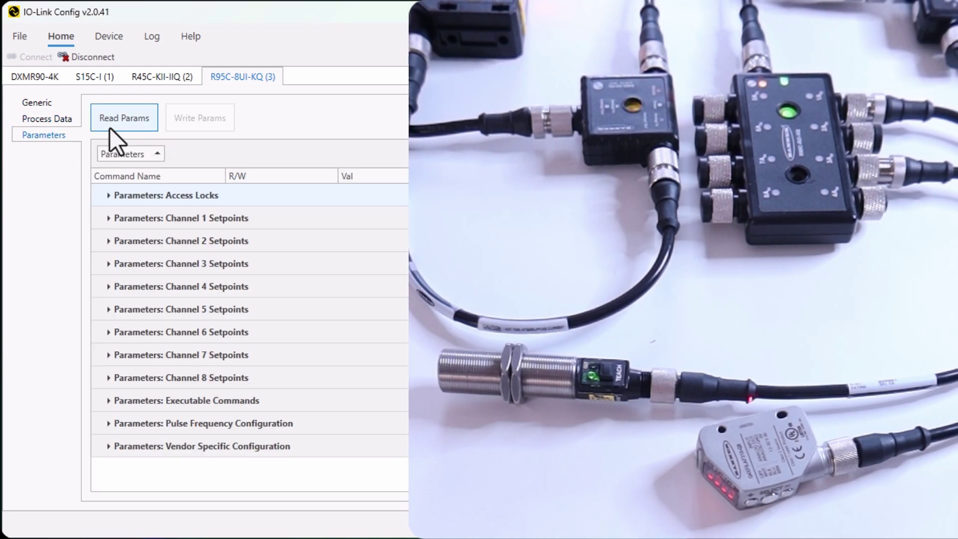
click(109, 218)
drag(293, 181, 282, 182)
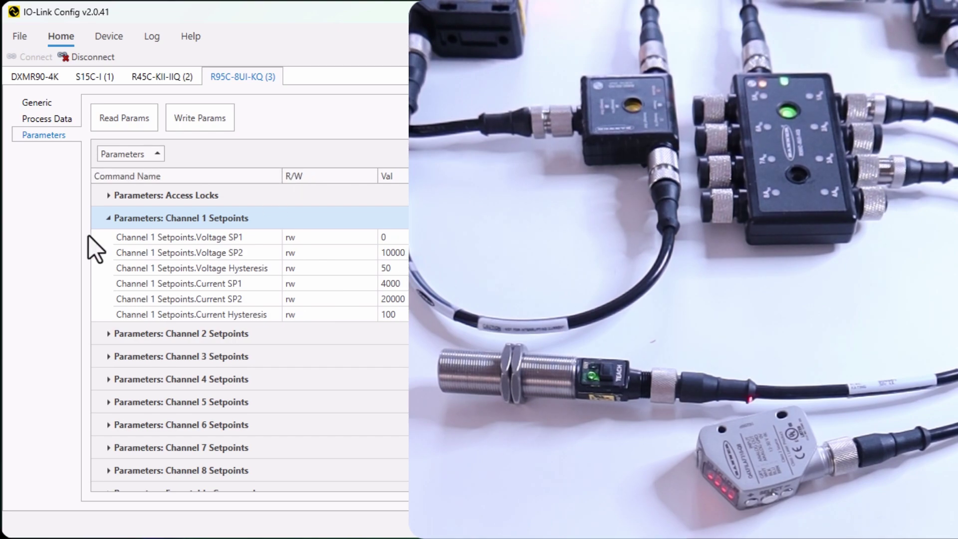
click(109, 357)
scroll(104, 375, down, 3)
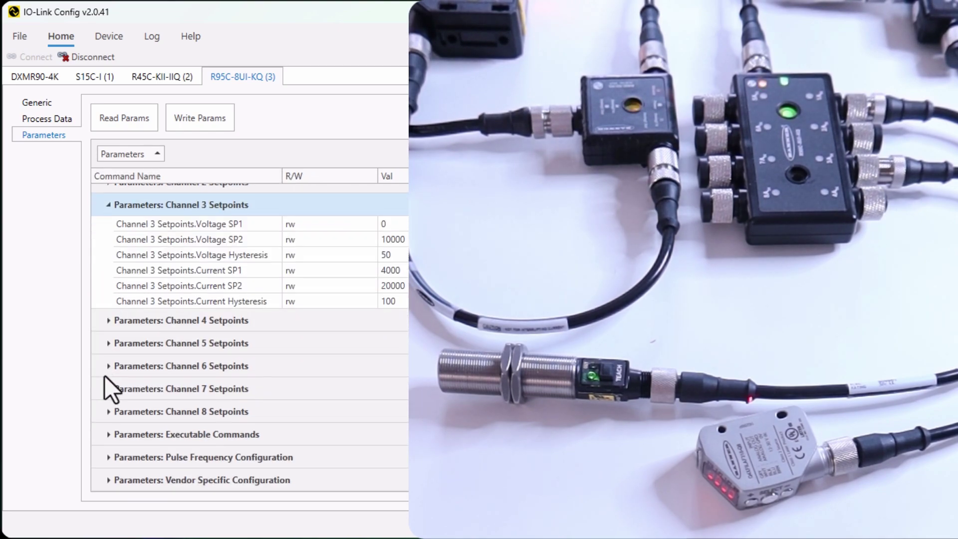
Step: Expand the R95C-8UI-KQ's executable commands, vendor specific and pulse frequency groups for review, then return to its generic data
click(107, 430)
scroll(109, 449, down, 1)
click(107, 479)
click(107, 456)
scroll(107, 439, down, 5)
scroll(107, 439, up, 9)
click(37, 103)
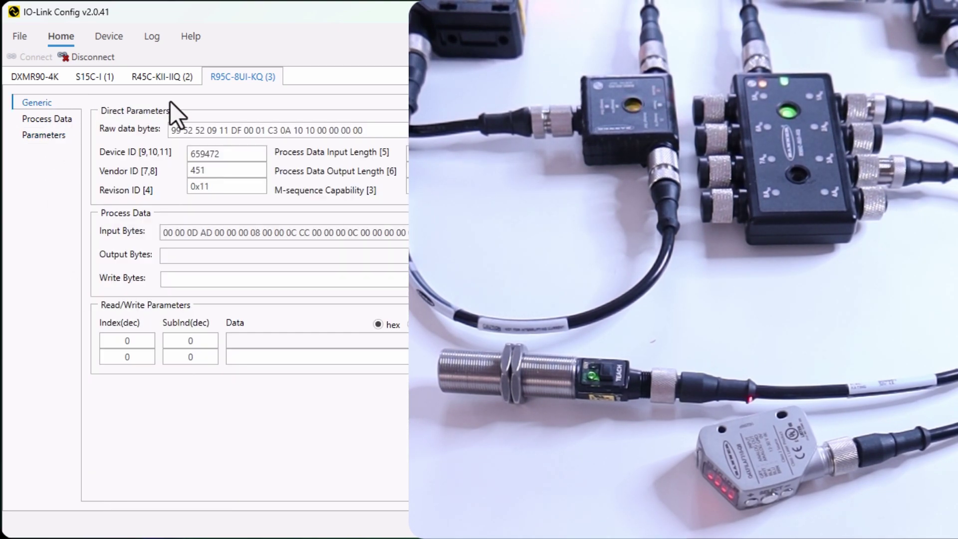
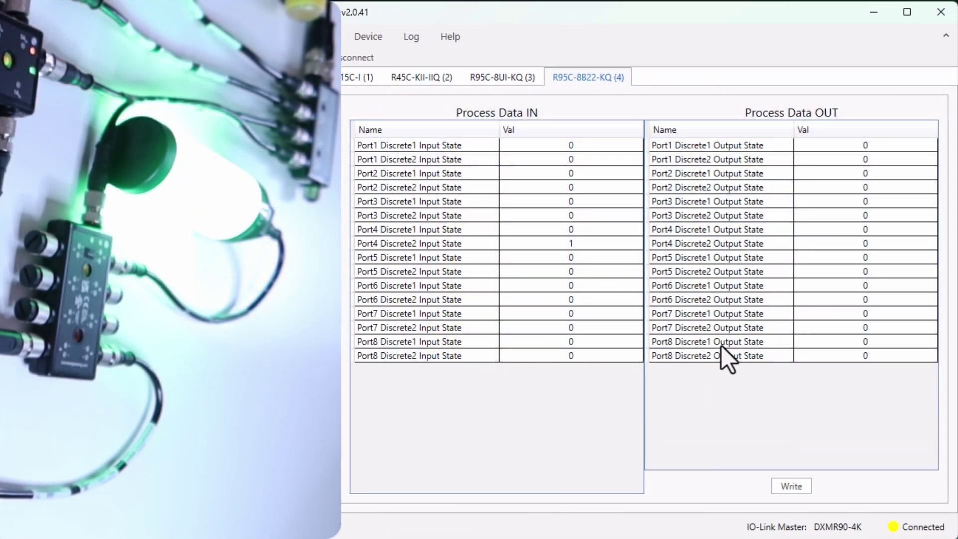
Step: Set the R95C-8B22-KQ's Port5 Discrete1 Output State to 1 and write the output process data to the device
click(872, 256)
click(869, 257)
text(1)
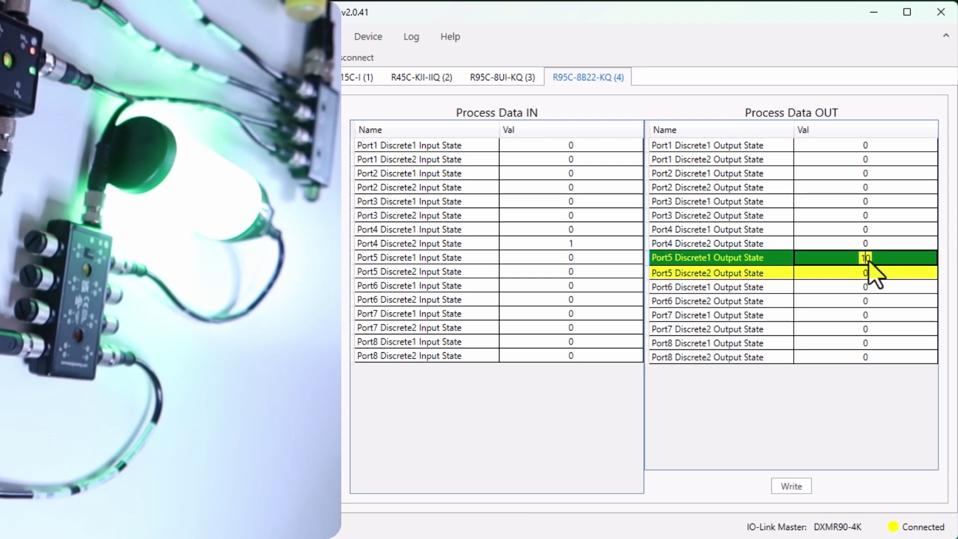
click(873, 272)
click(792, 486)
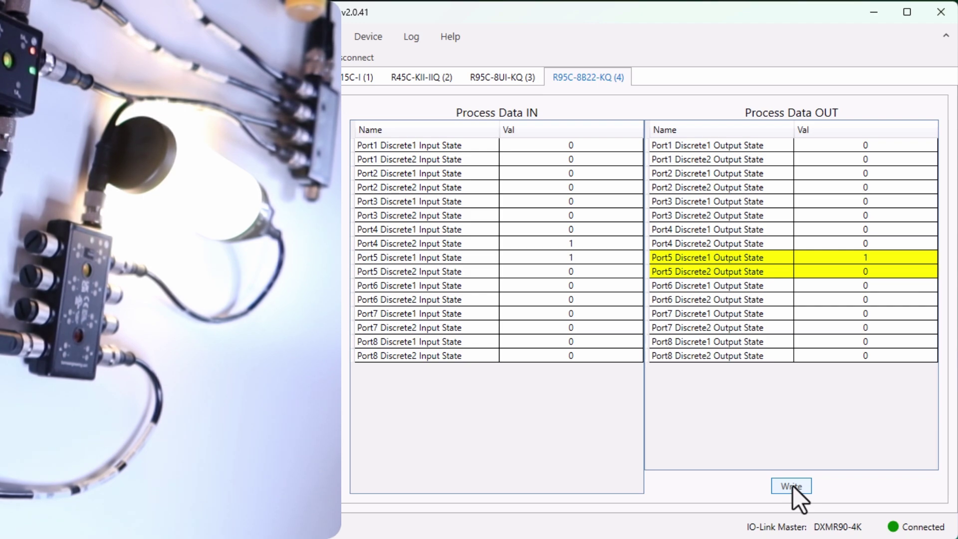
Step: Set Port5 Discrete1 Output State to 0 and Port5 Discrete2 Output State to 1, and write the outputs to the device
click(866, 259)
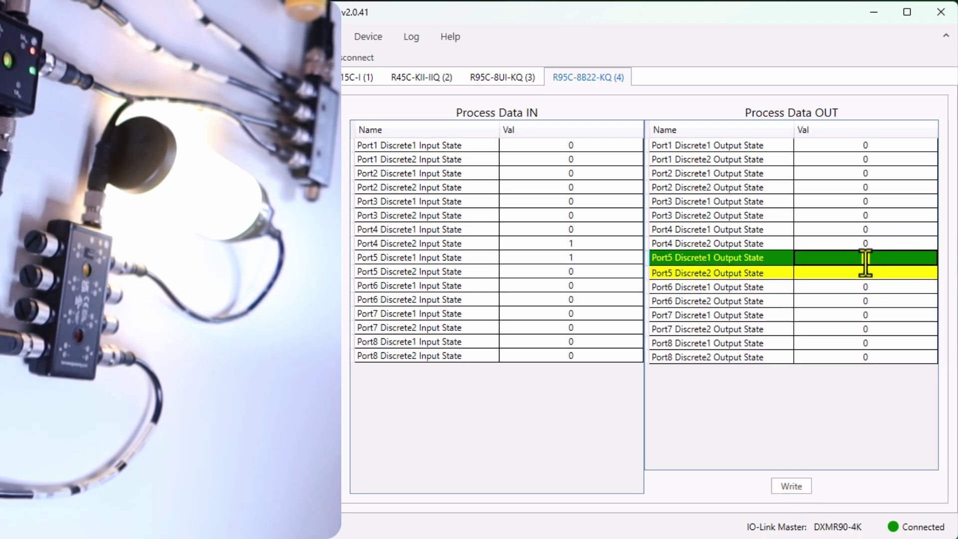
click(864, 273)
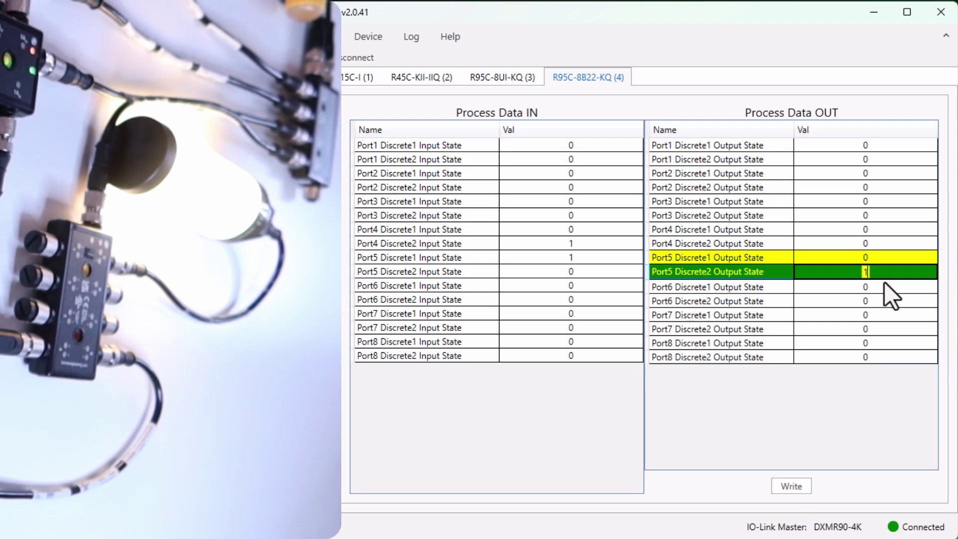
key(Return)
click(792, 486)
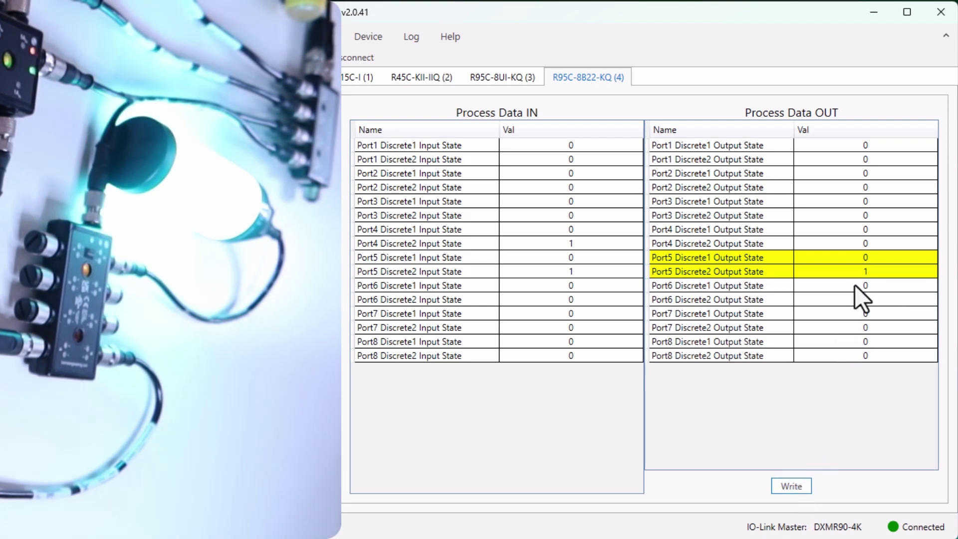
Step: Set Port5 Discrete1 Output State to 1 alongside the active Discrete2 output and write the outputs to the device
click(865, 258)
text(1)
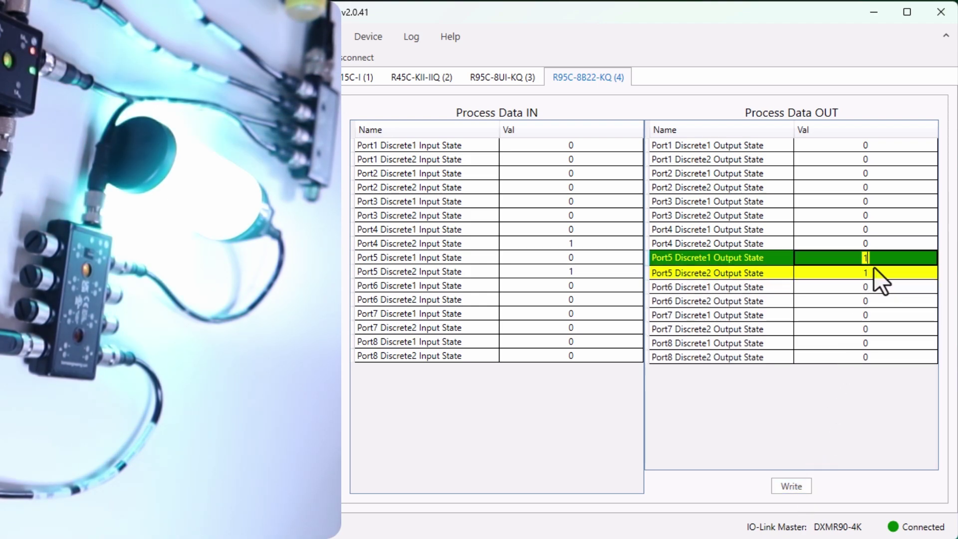
key(Return)
click(792, 486)
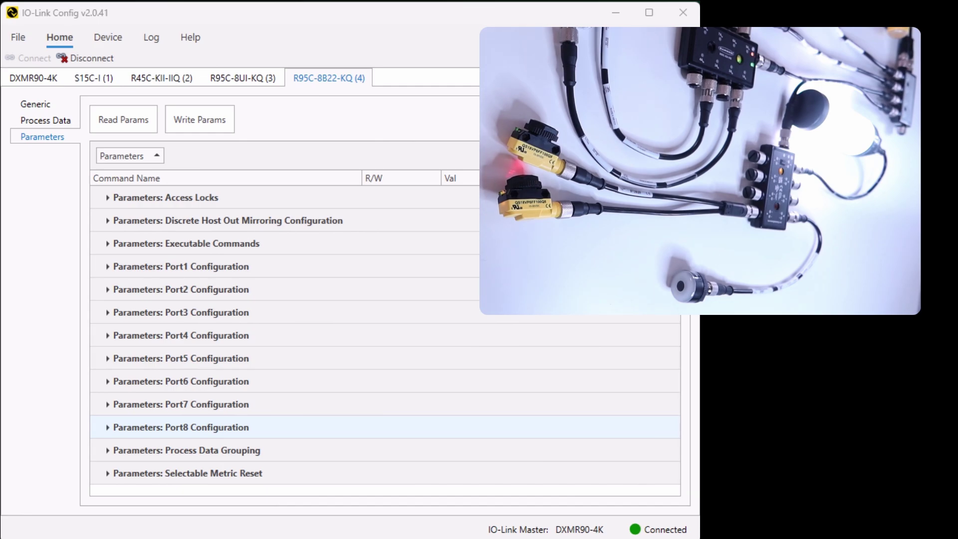
Step: Return to the R95C-8B22-KQ's process data, set Port8 Discrete2 Output State to 1 and write it to the device
click(46, 121)
click(328, 346)
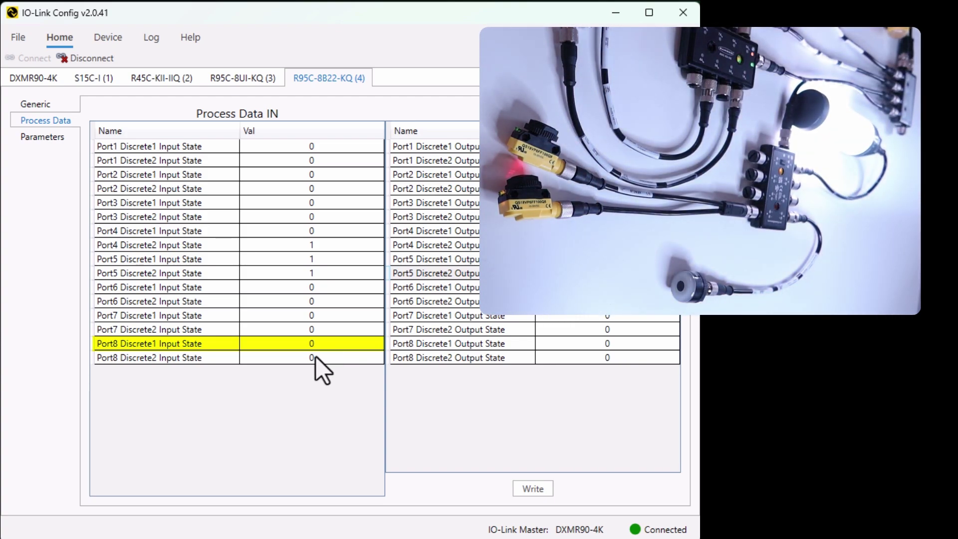
click(604, 359)
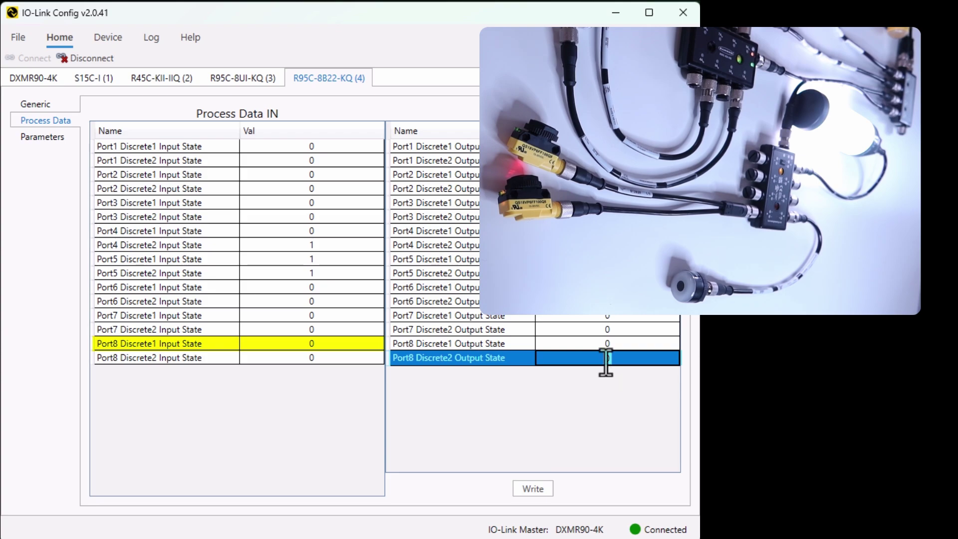
text(1)
click(539, 489)
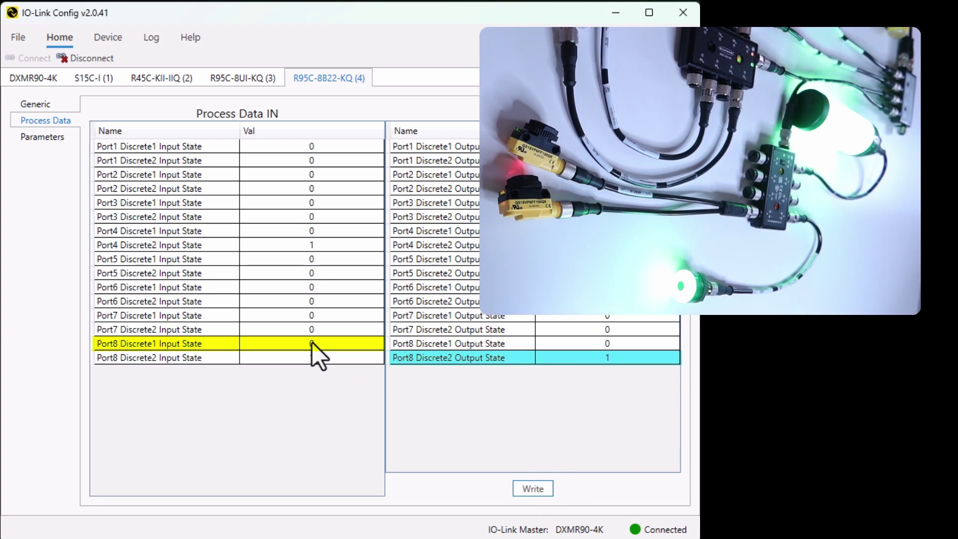
Step: Set the R95C-8B22-KQ's Port8 Discrete2 Output State to 0
click(613, 359)
text(0)
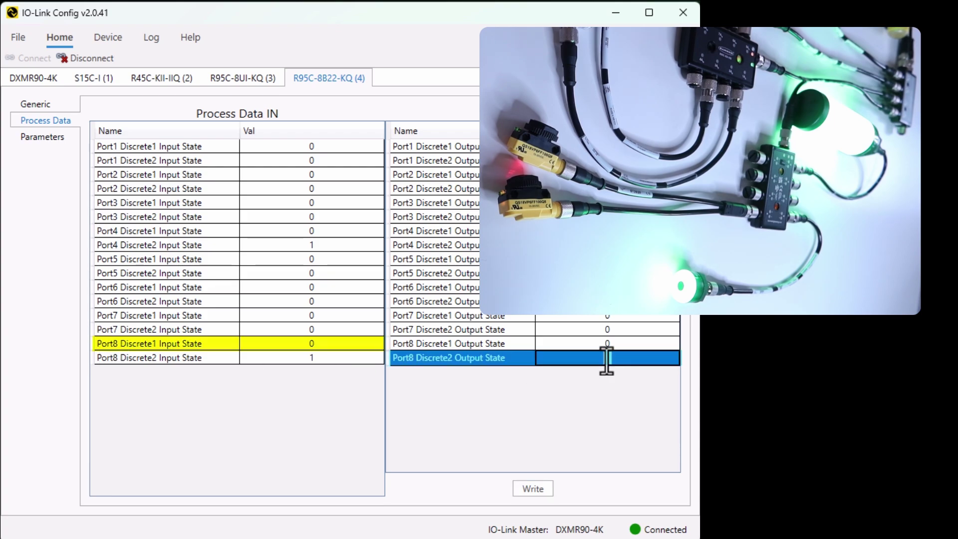
Step: Enable Discrete2 mirroring in the R95C-8B22-KQ's Port8 Configuration and write the parameters to the device
click(58, 138)
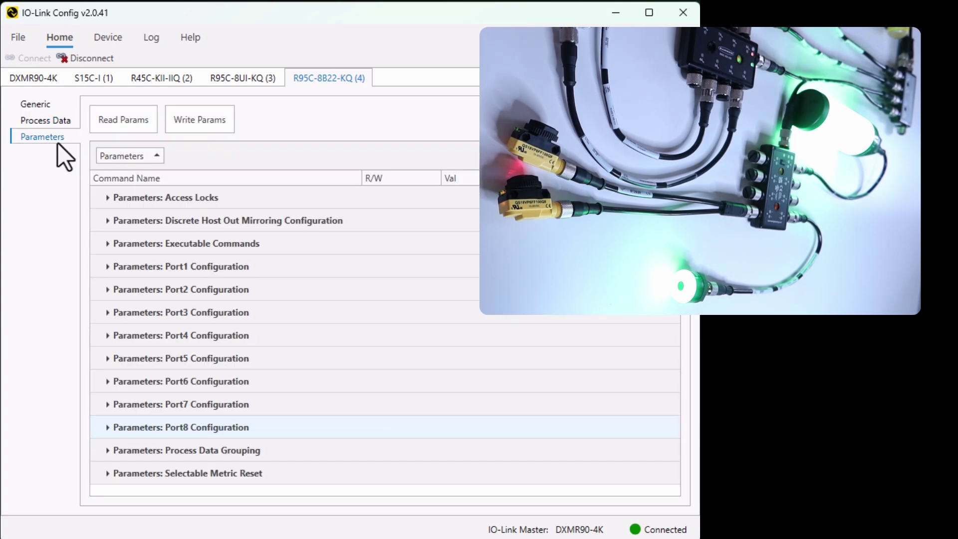
click(108, 428)
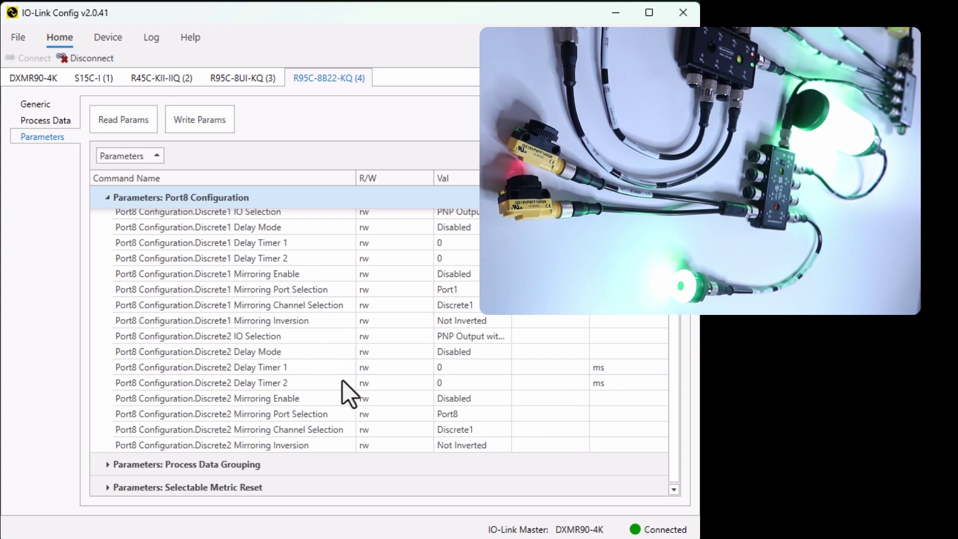
click(498, 398)
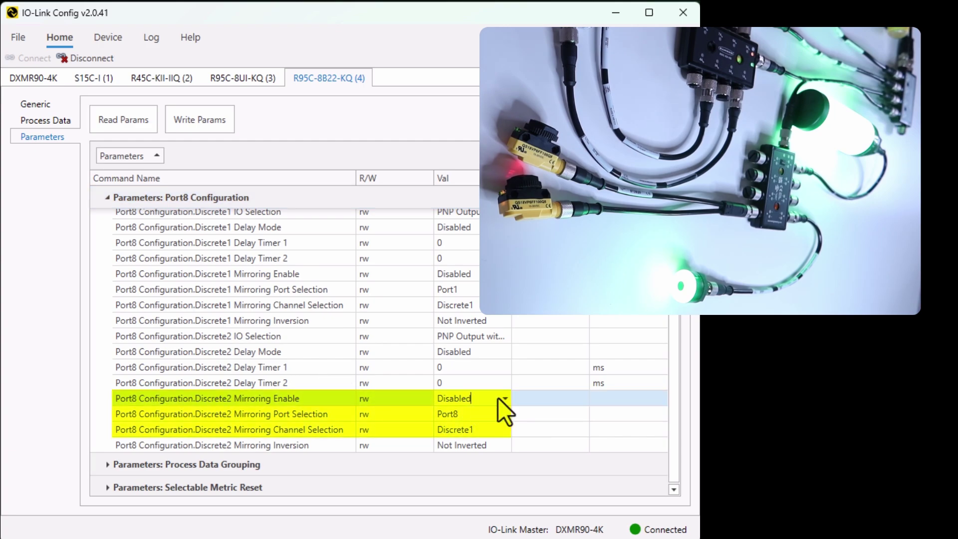
click(478, 428)
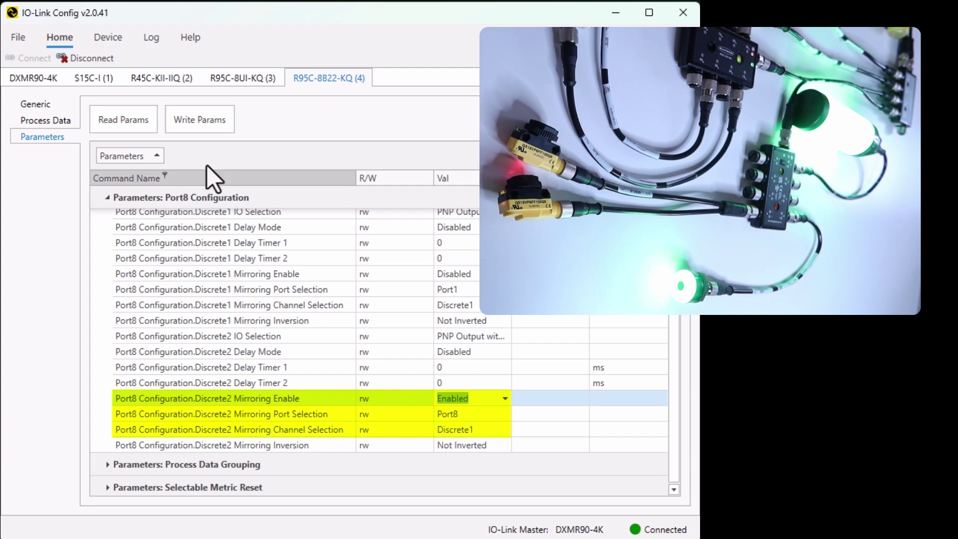
click(195, 125)
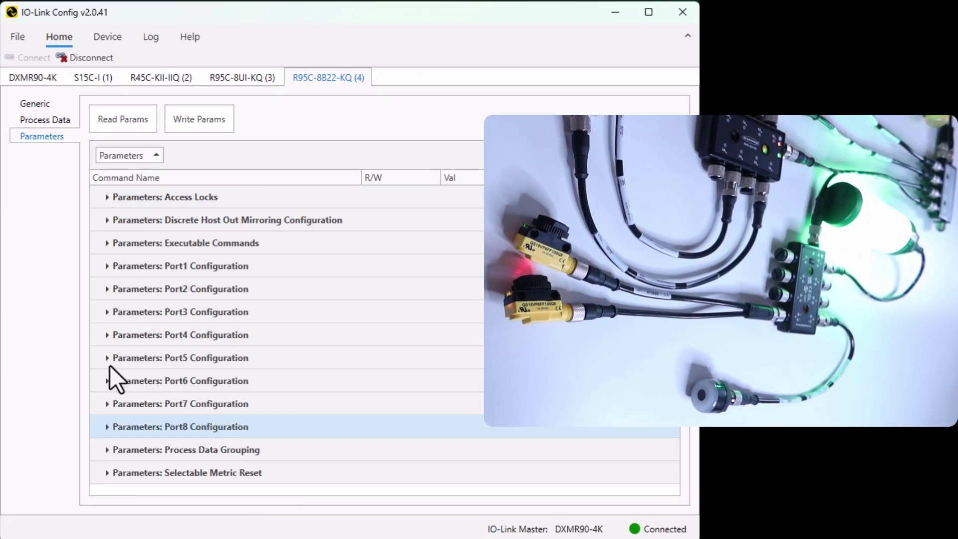
Step: Enable both Discrete1 and Discrete2 mirroring in the Port5 Configuration, write the parameters, and return to the process data
click(110, 365)
click(464, 248)
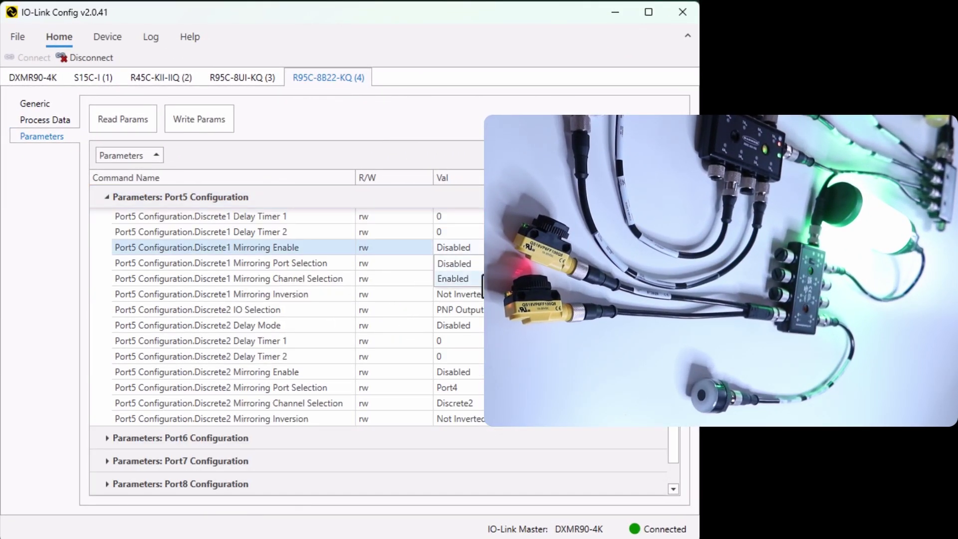
click(456, 278)
click(472, 372)
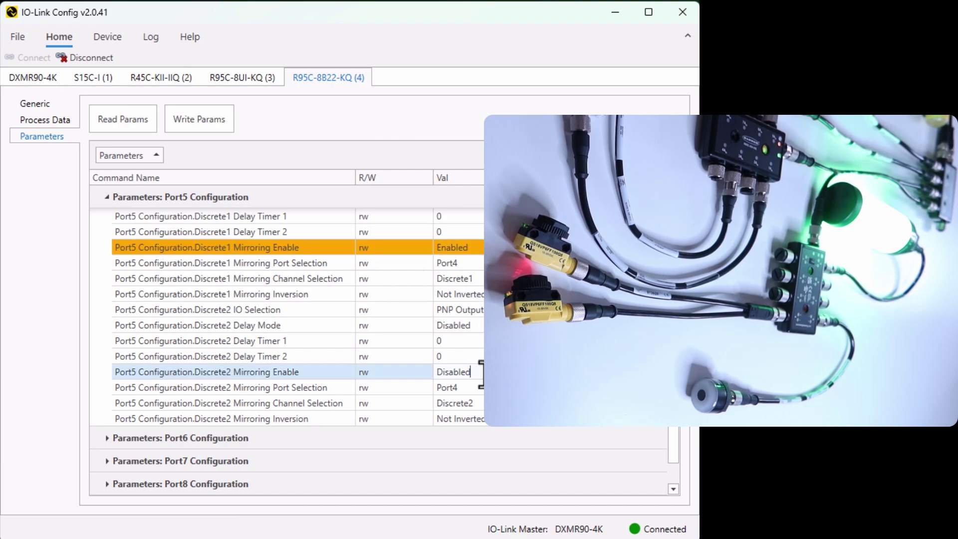
click(463, 402)
click(464, 402)
click(479, 388)
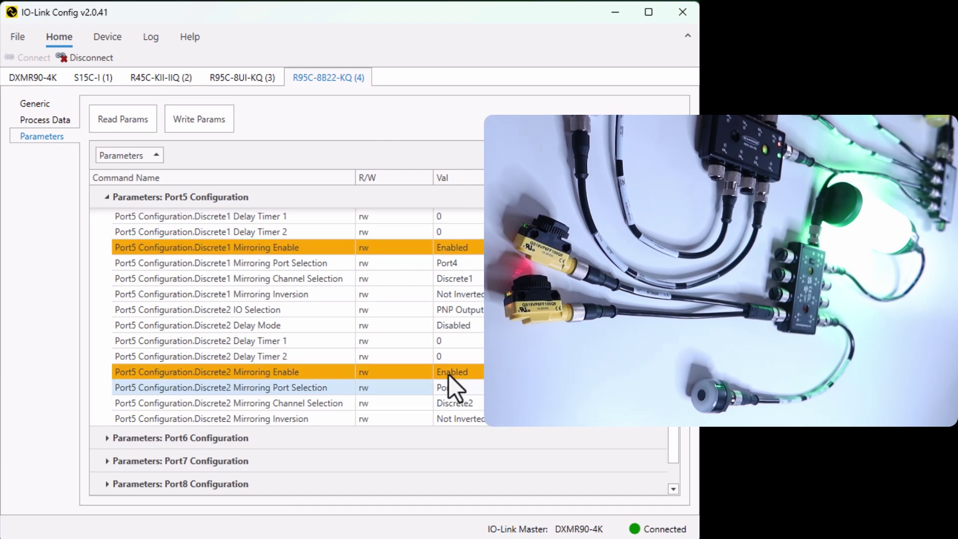
click(207, 125)
click(45, 119)
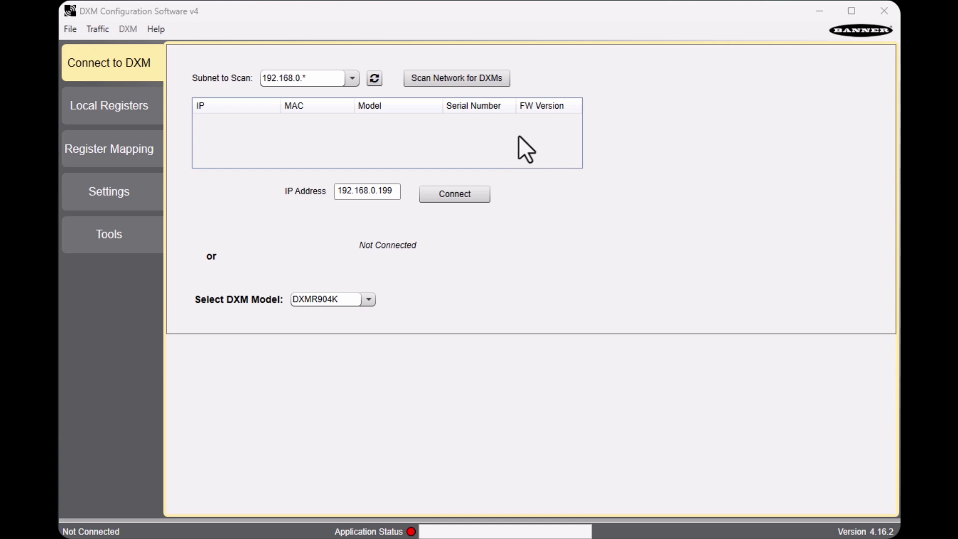
Step: In DXM Configuration Software, scan the network for DXMs and connect to the DXMR904K at 192.168.0.199
click(439, 80)
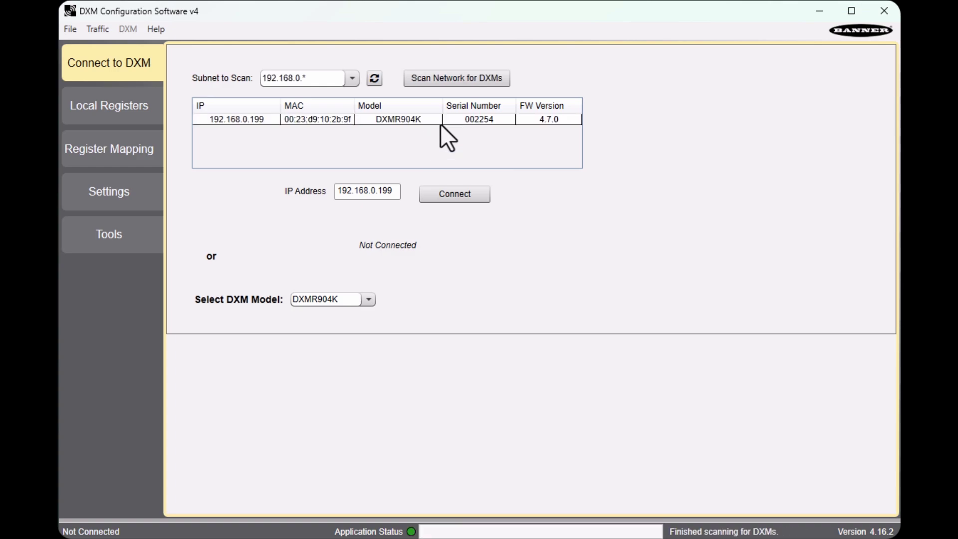
click(447, 120)
click(444, 192)
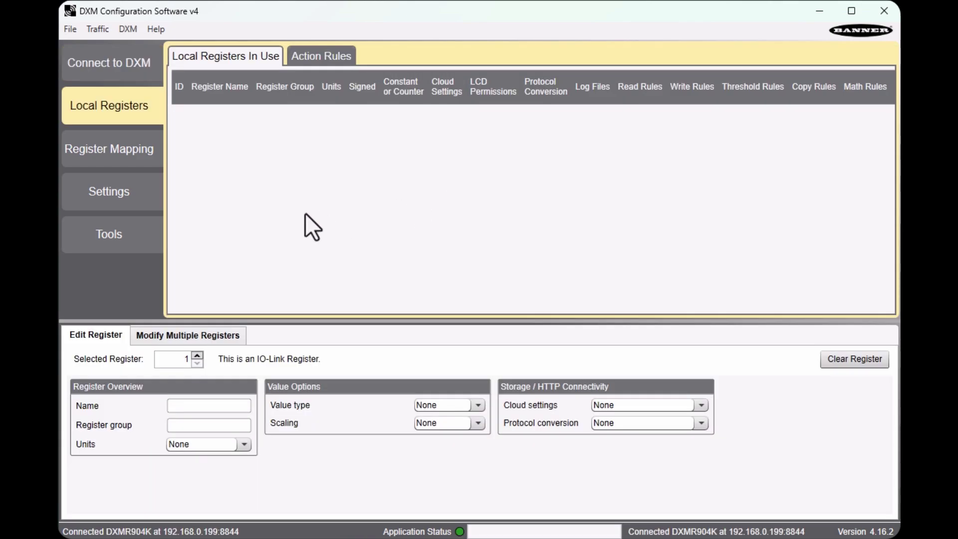
Step: Show IO-Link process data for port 1 in the Register View and poll 16 registers starting at 1001, and stop polling
click(136, 237)
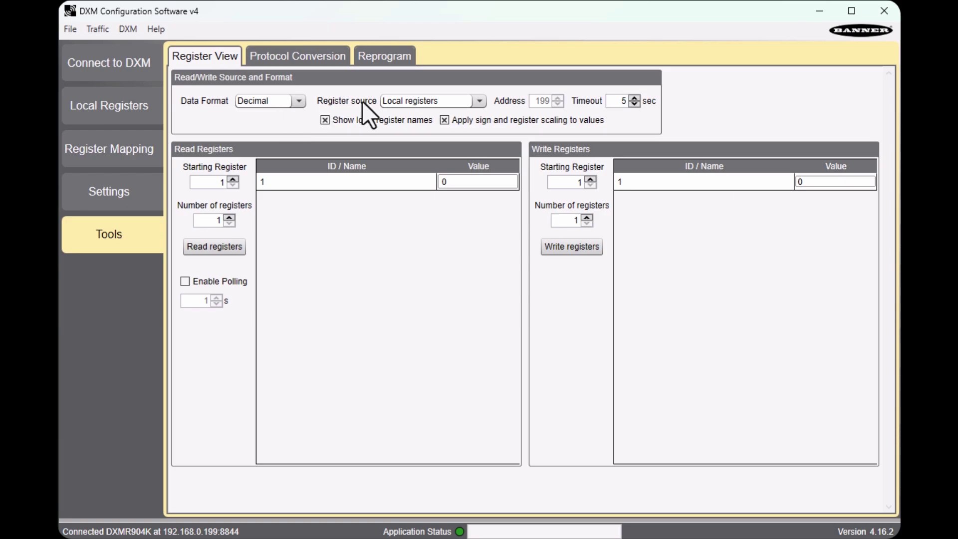
click(476, 101)
click(448, 125)
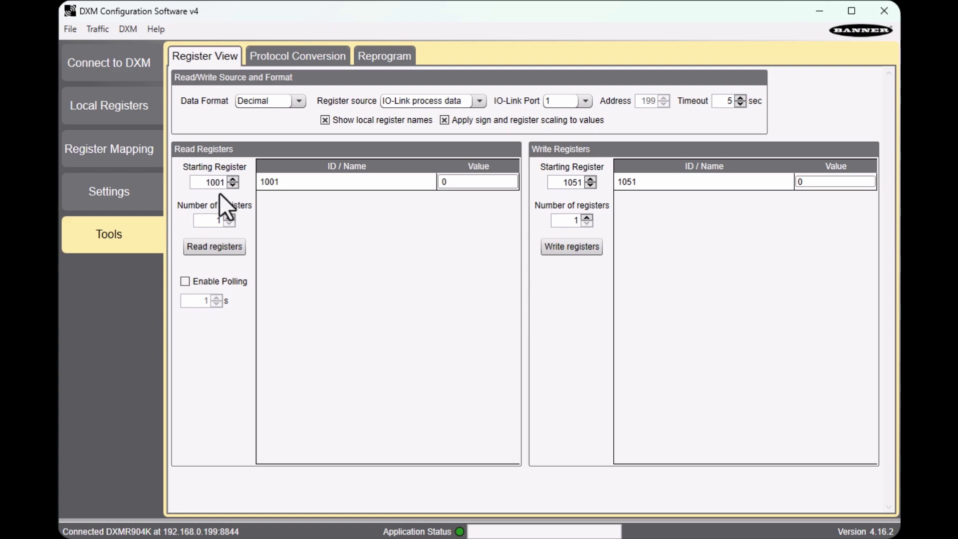
text(6)
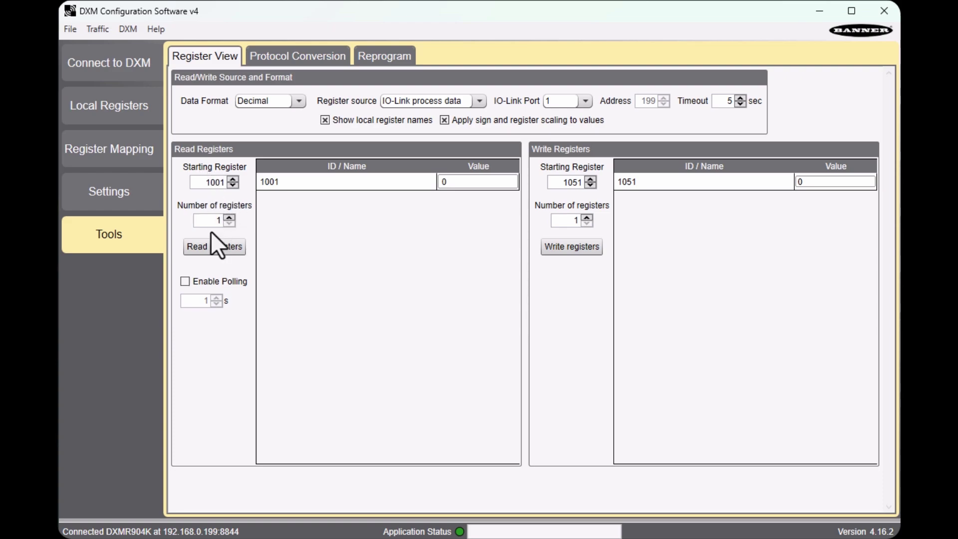
click(214, 243)
click(223, 281)
click(226, 249)
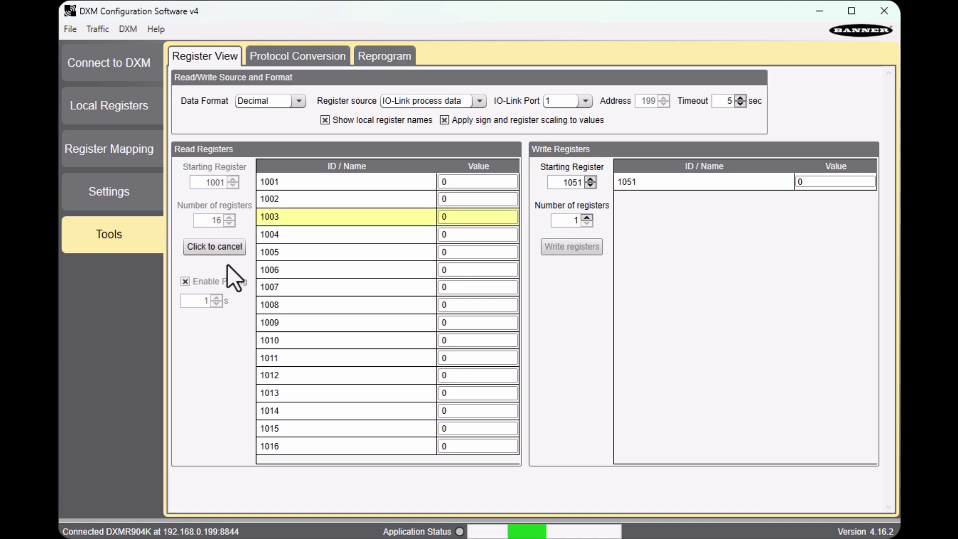
click(232, 251)
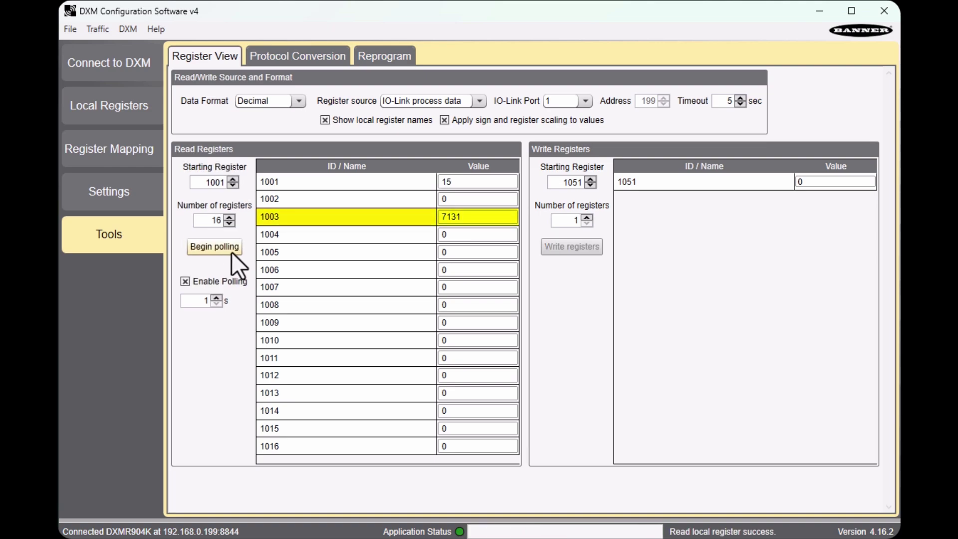
Step: Poll the 16 IO-Link process data registers of port 2, starting at register 2001, and stop polling
click(562, 101)
click(555, 128)
click(229, 249)
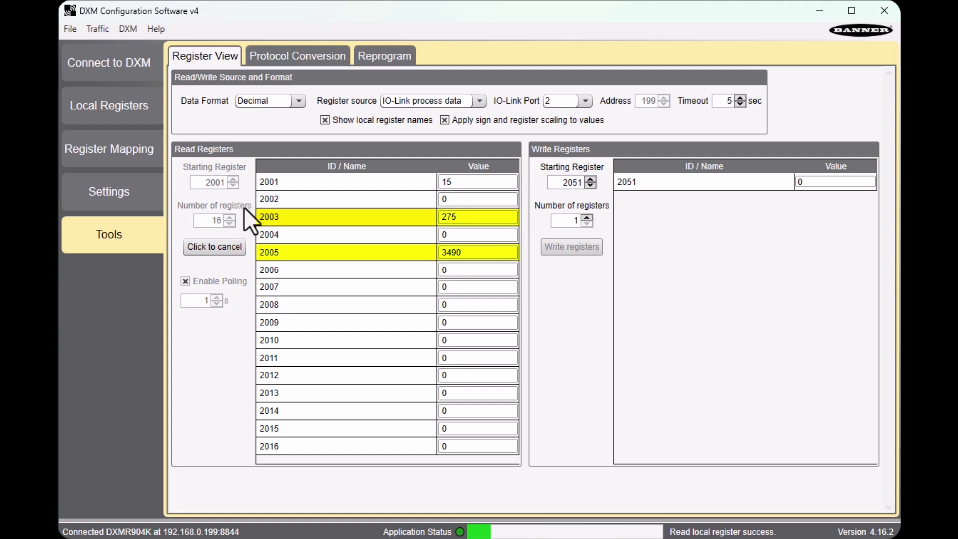
click(226, 246)
Step: Poll the 16 IO-Link process data registers of port 3, starting at register 3001, and stop polling
click(561, 101)
click(547, 136)
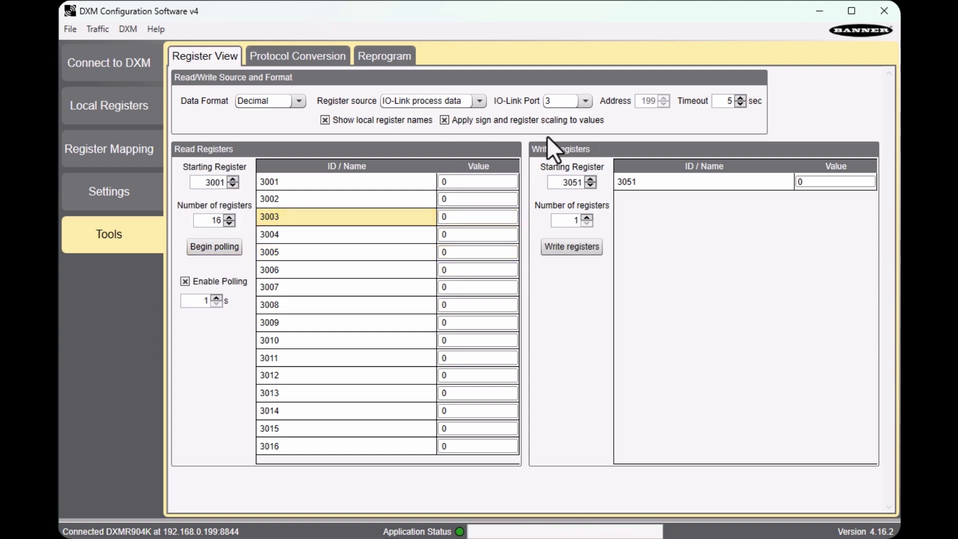
click(220, 249)
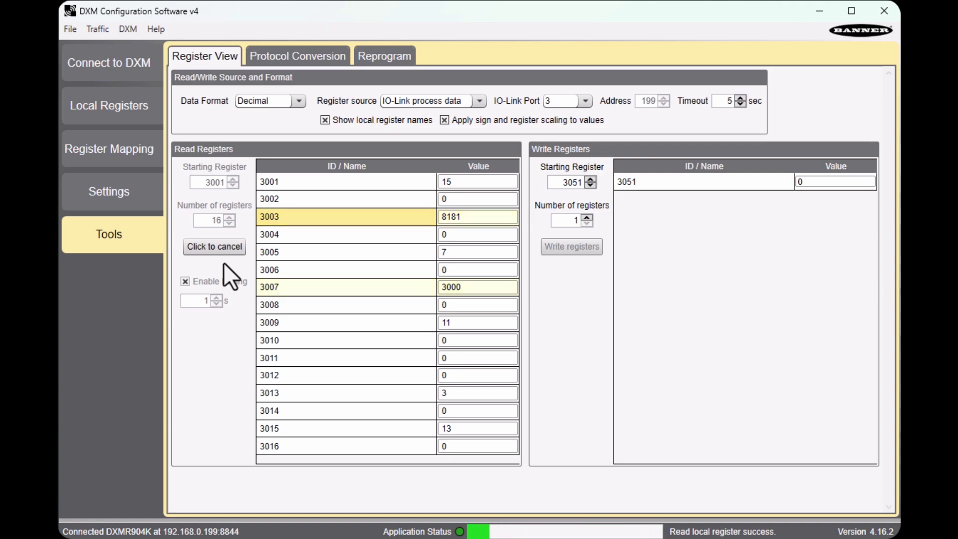
click(224, 247)
Step: Start polling the 16 IO-Link process data registers of port 4, starting at register 4001
click(569, 101)
click(554, 146)
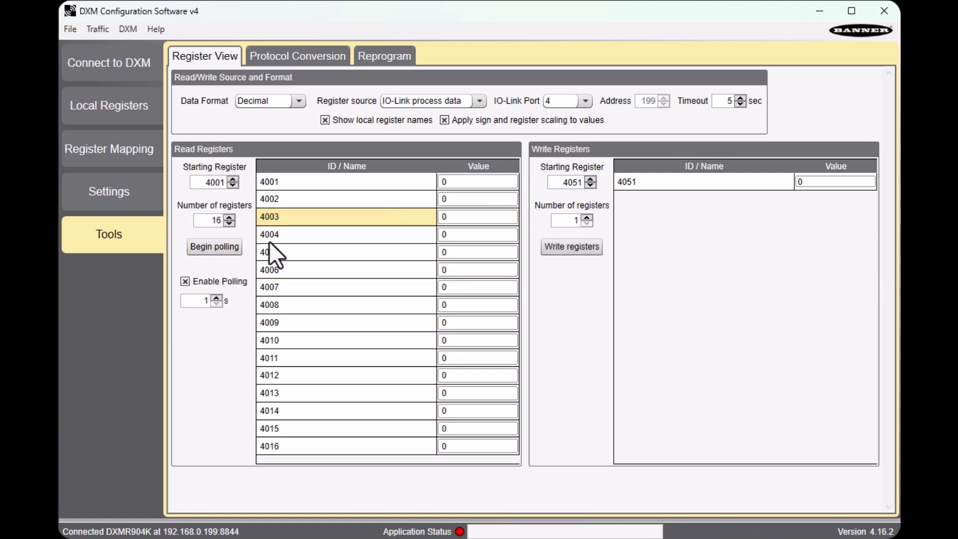
click(220, 247)
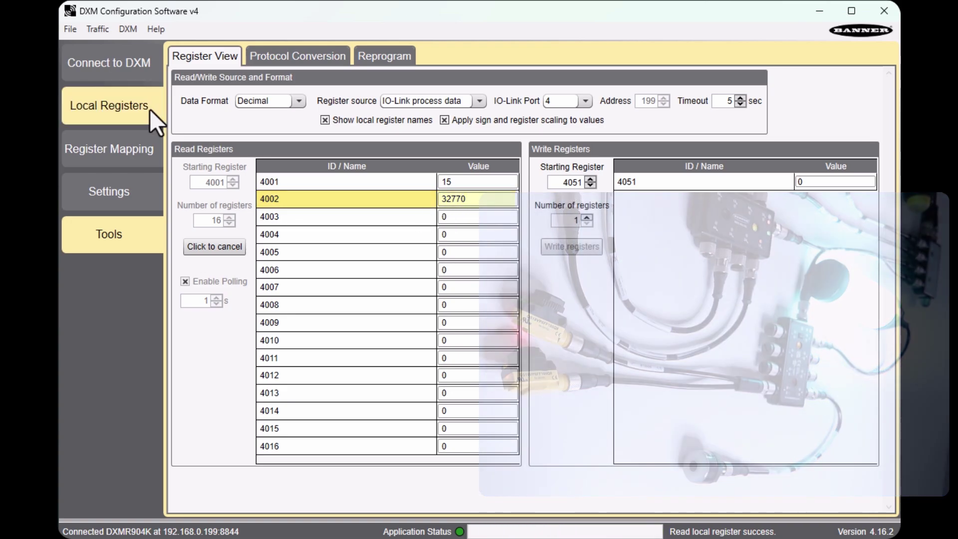
Step: Define local register 12001 with the name "Field sensor" and on/off units
click(149, 108)
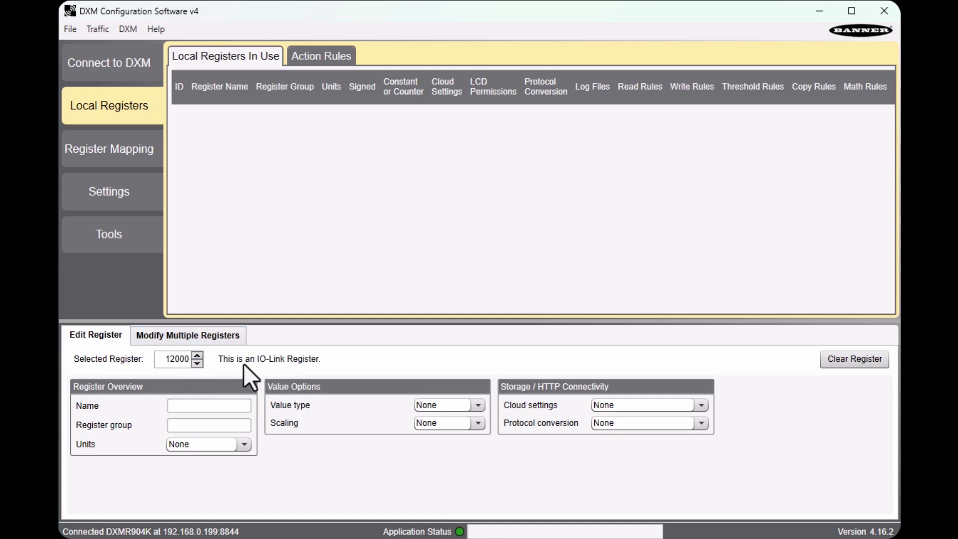
click(198, 355)
click(198, 406)
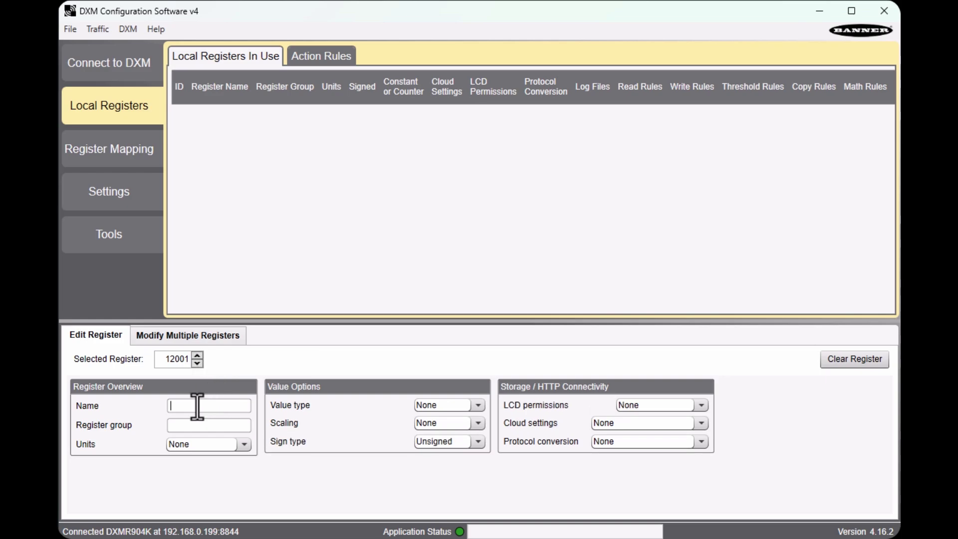
text(Field sensor)
click(244, 444)
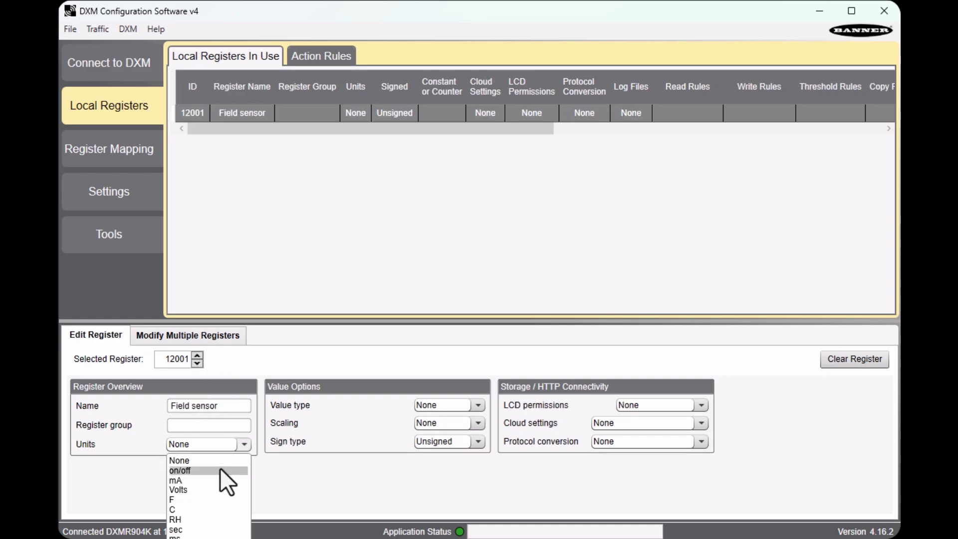
click(219, 468)
Step: Define local register 12002 with the name "Photo-electric 1" and on/off units
click(203, 406)
text(Photo-electric)
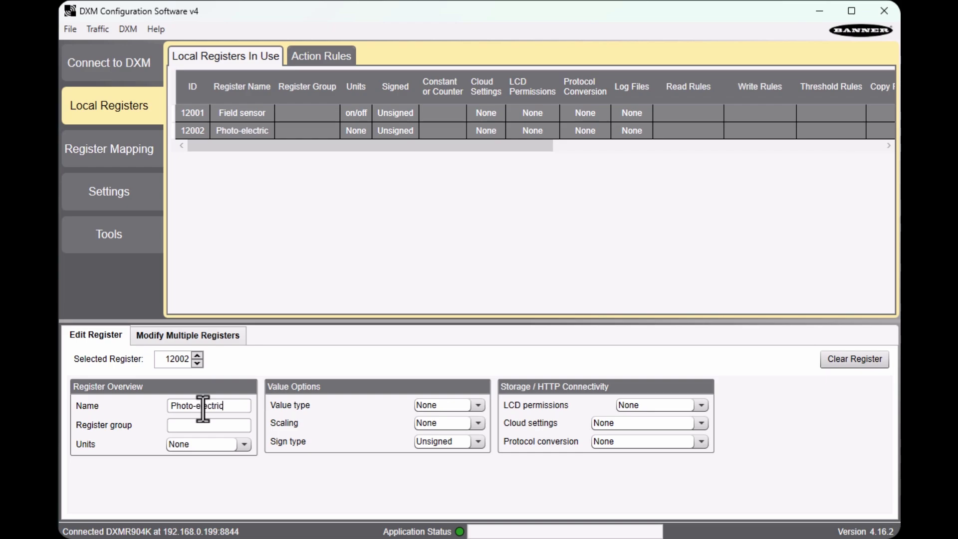
text( 1)
click(208, 443)
click(202, 472)
Step: Define local register 12003 with the name "Photo-electric 2" and on/off units
click(213, 406)
text(Photo-)
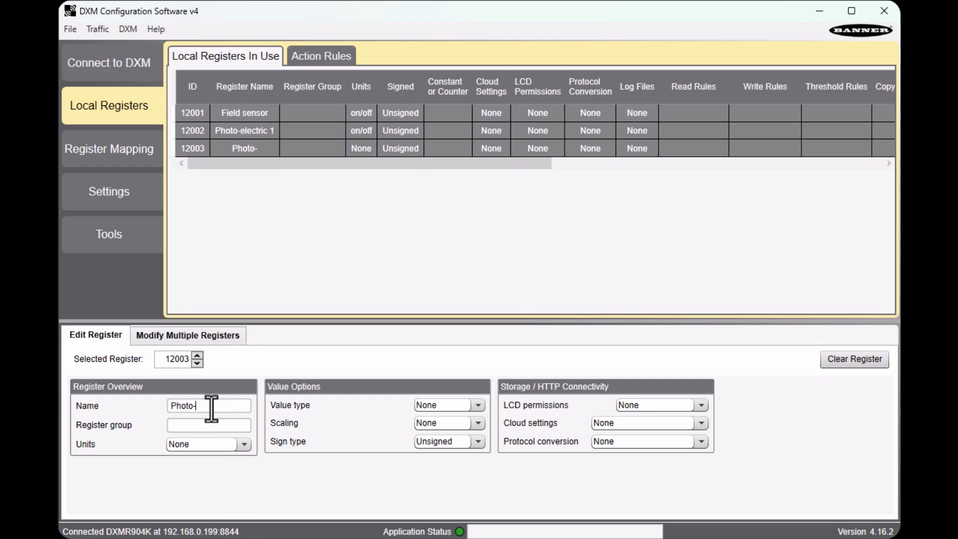
click(207, 443)
click(202, 471)
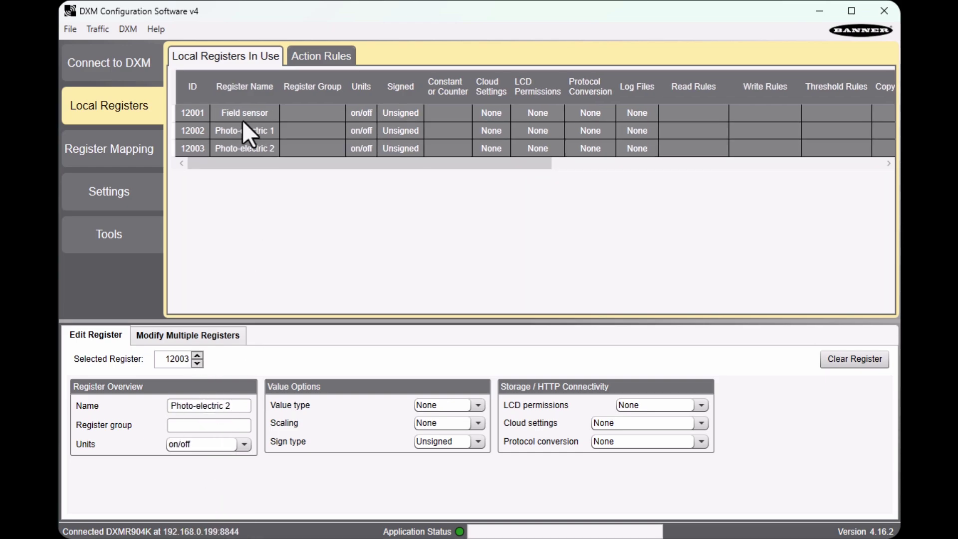
Step: Add a decoder action rule for the local registers and name it "Field sensor"
click(307, 58)
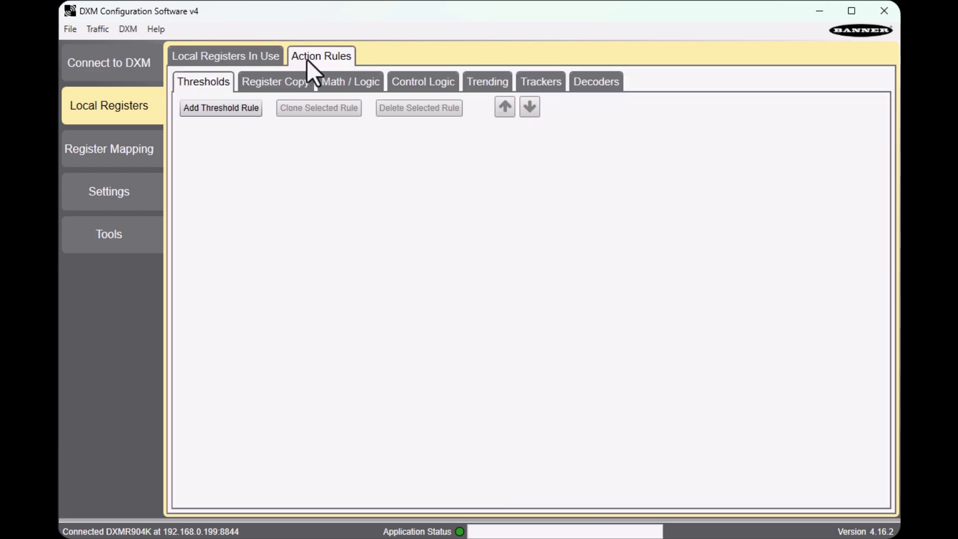
click(573, 81)
click(218, 108)
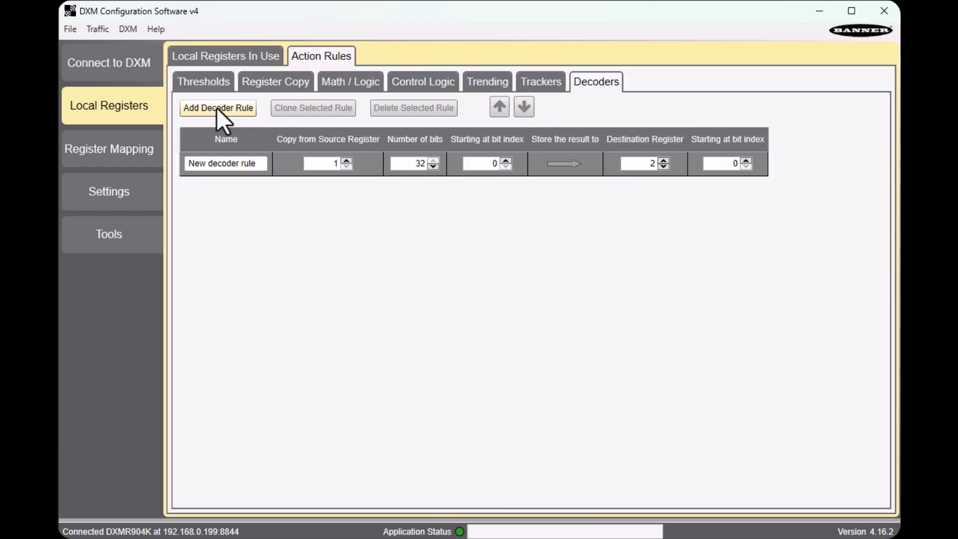
click(257, 164)
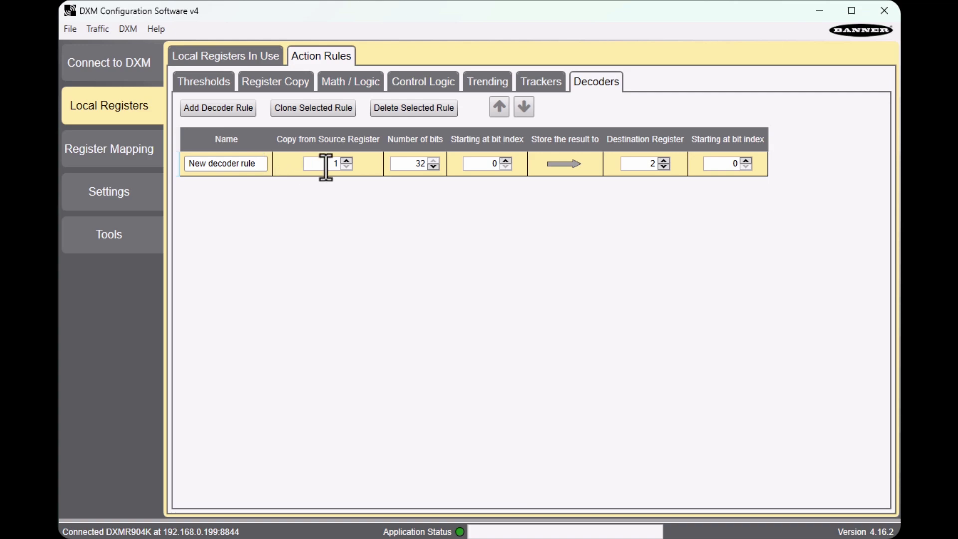
triple_click(188, 163)
text(Field sensor)
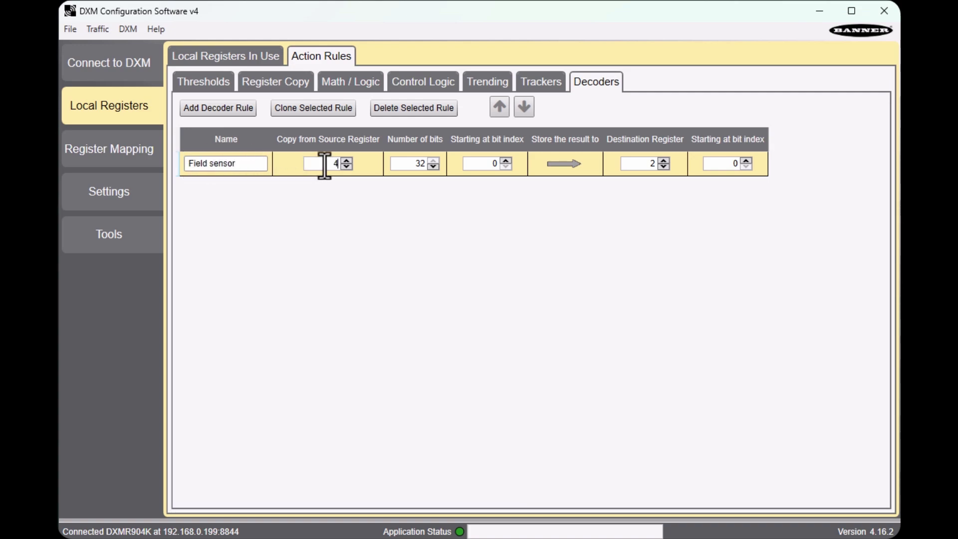
Step: Check port 4's process data registers and set the Field sensor decoder to copy 1 bit from source register 4002, starting at bit index 6
click(142, 232)
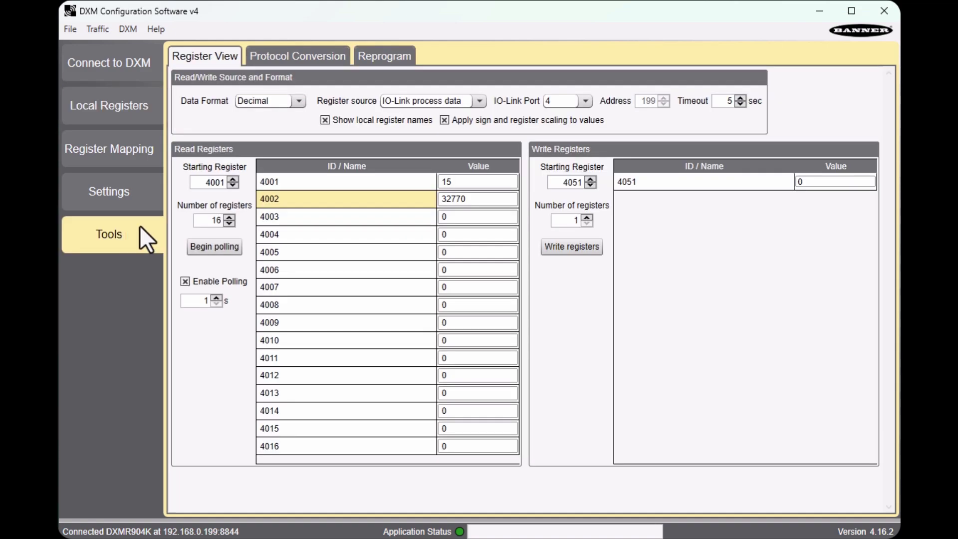
click(125, 120)
double_click(492, 164)
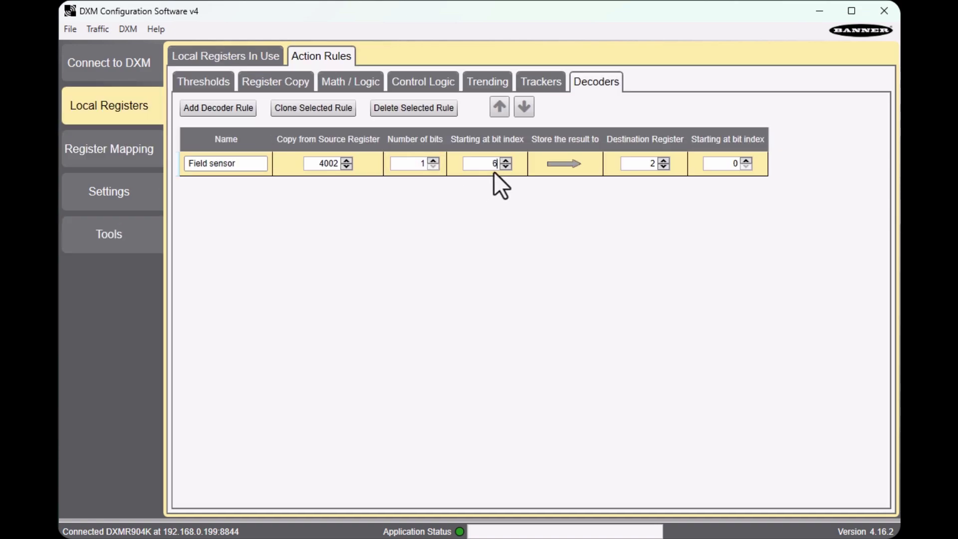
text(6)
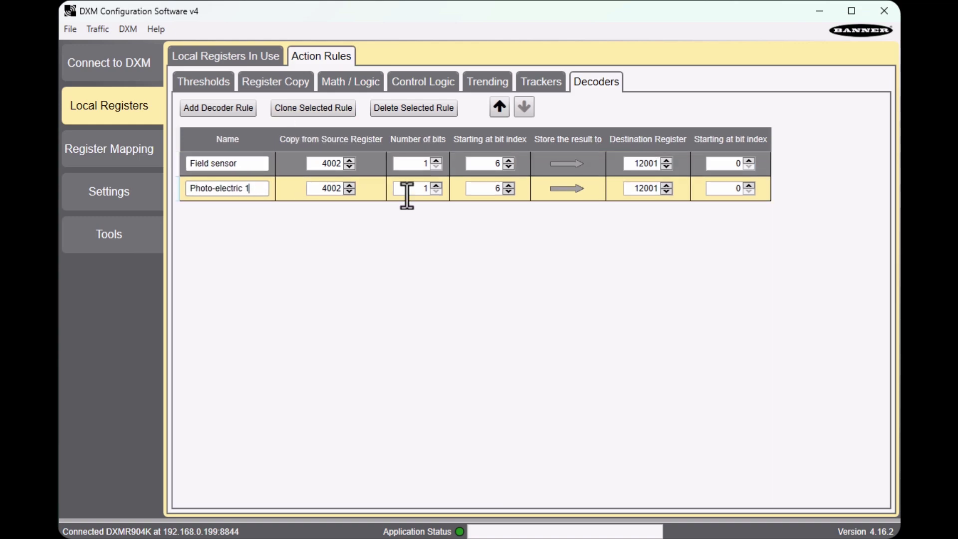
Step: Set the Photo-electric 1 decoder to bit index 14 and destination register 12002, and clone it as "Photo-electric 2"
click(666, 185)
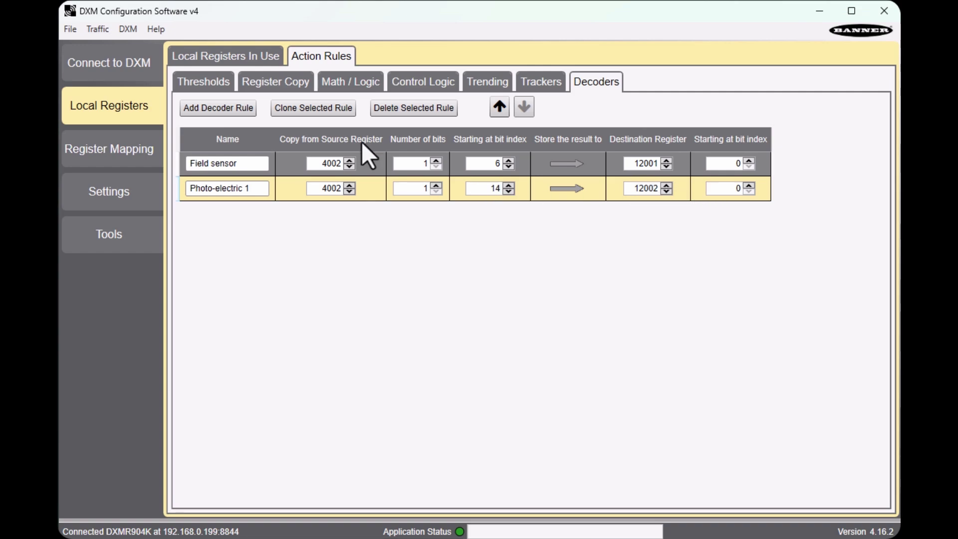
click(313, 108)
click(224, 213)
key(BackSpace)
key(BackSpace)
key(BackSpace)
key(BackSpace)
key(BackSpace)
key(BackSpace)
key(BackSpace)
key(BackSpace)
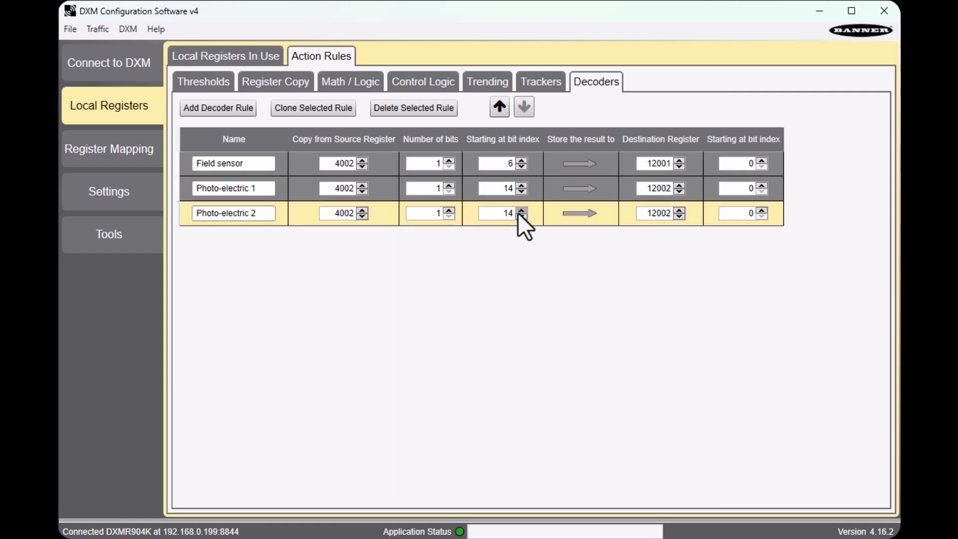
Step: Save the configuration over DXMConfig_1.xml and send it to the DXM controller
click(209, 64)
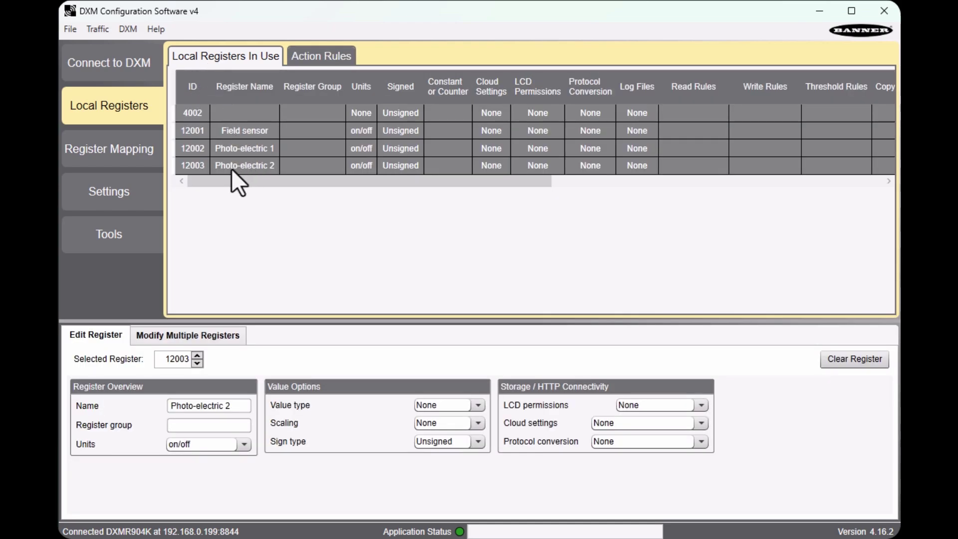
click(157, 236)
click(70, 29)
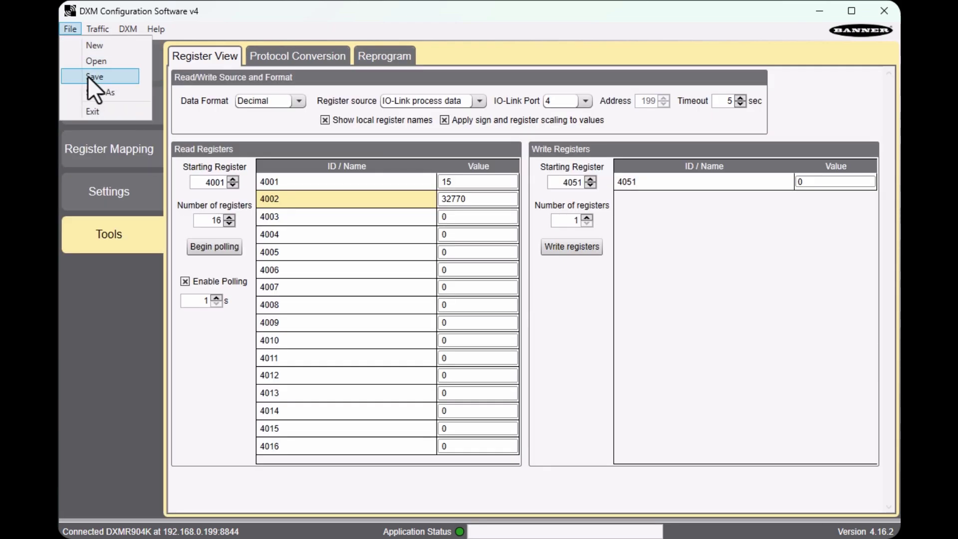
click(90, 76)
click(305, 149)
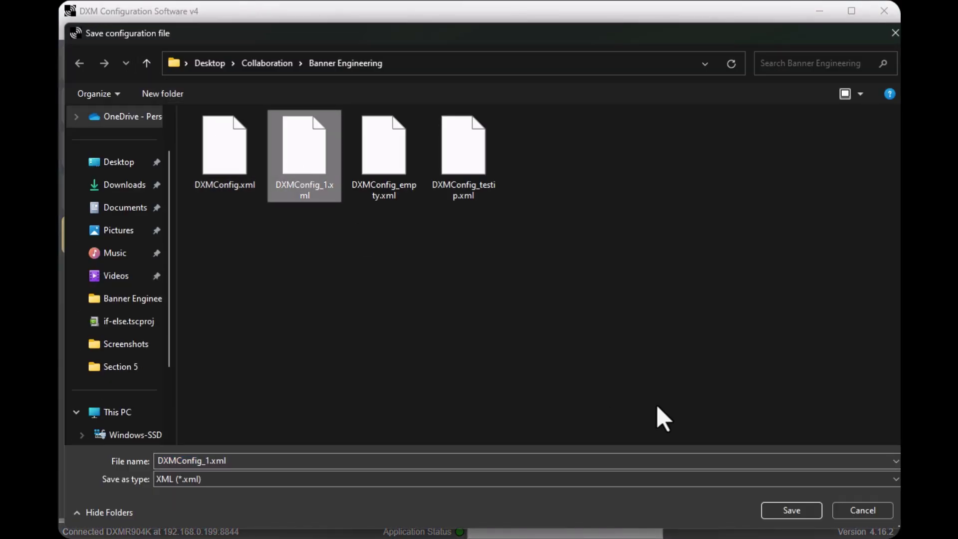
click(768, 511)
click(605, 361)
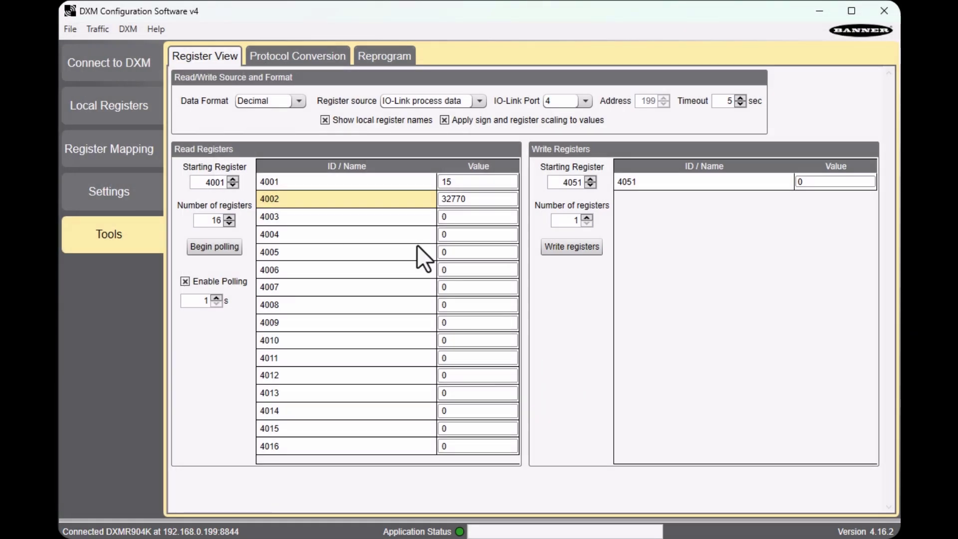
click(133, 30)
click(154, 42)
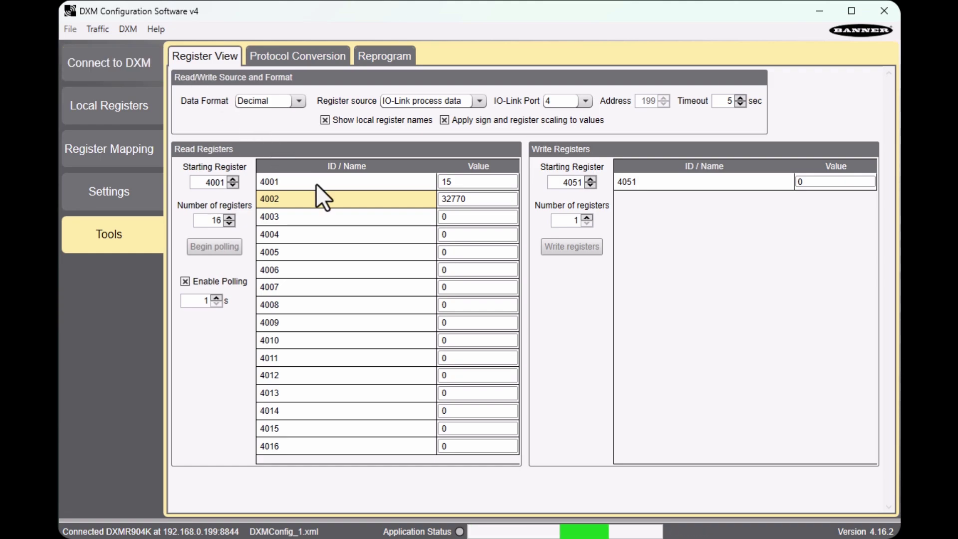
Step: Poll three local registers starting at register 12001
click(479, 101)
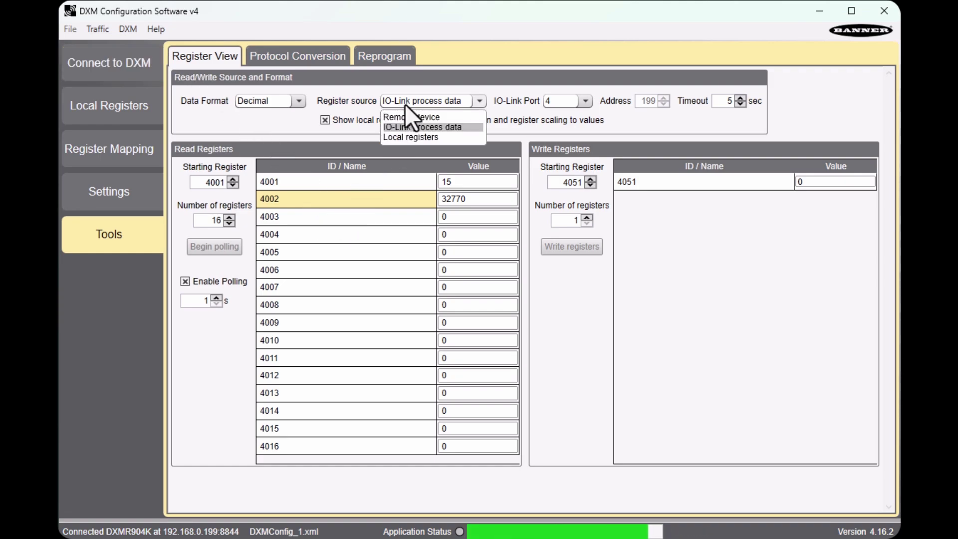
click(411, 136)
double_click(211, 182)
text(12001)
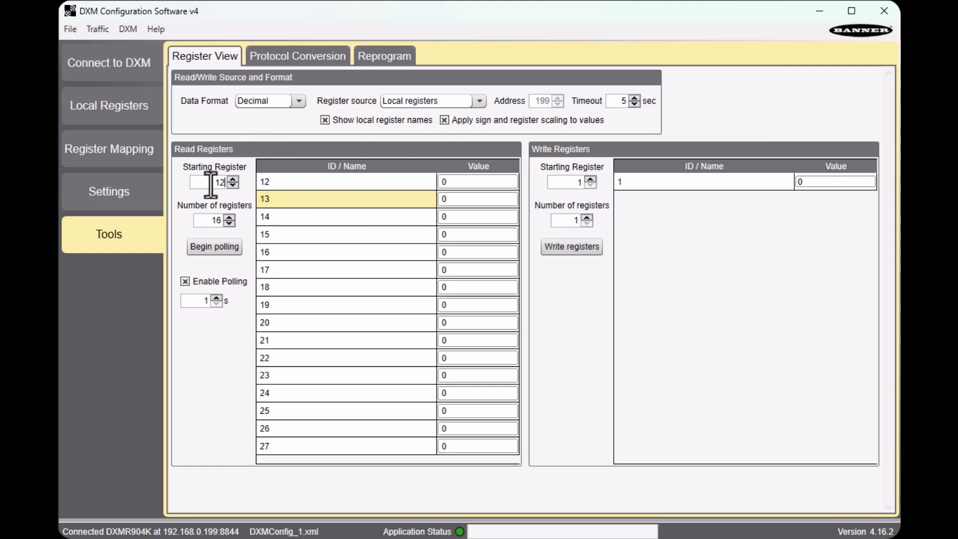
text(3)
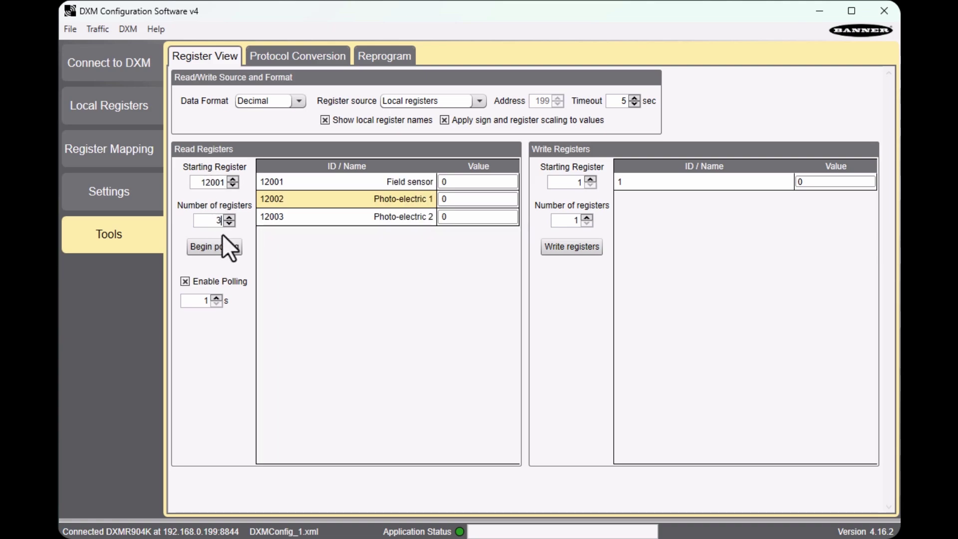
click(223, 241)
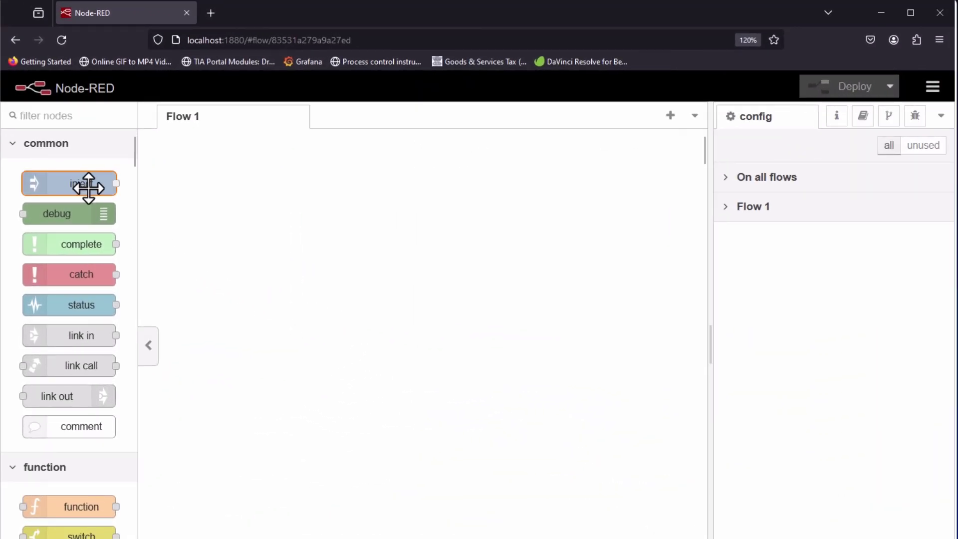
Step: In Node-RED, place inject, Modbus-Getter and debug nodes on Flow 1 and wire them in sequence, using the getter's first output
drag(88, 184, 298, 200)
click(79, 116)
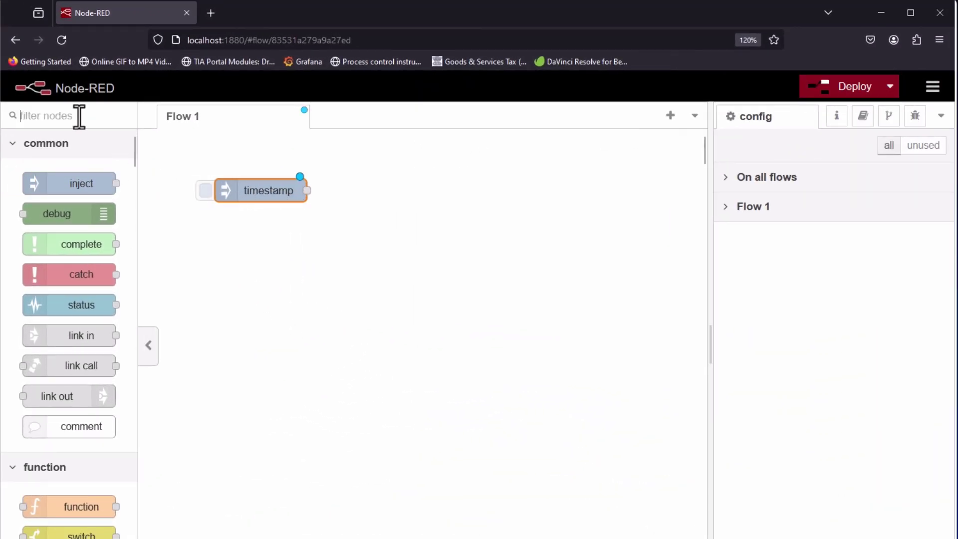
text(modbu)
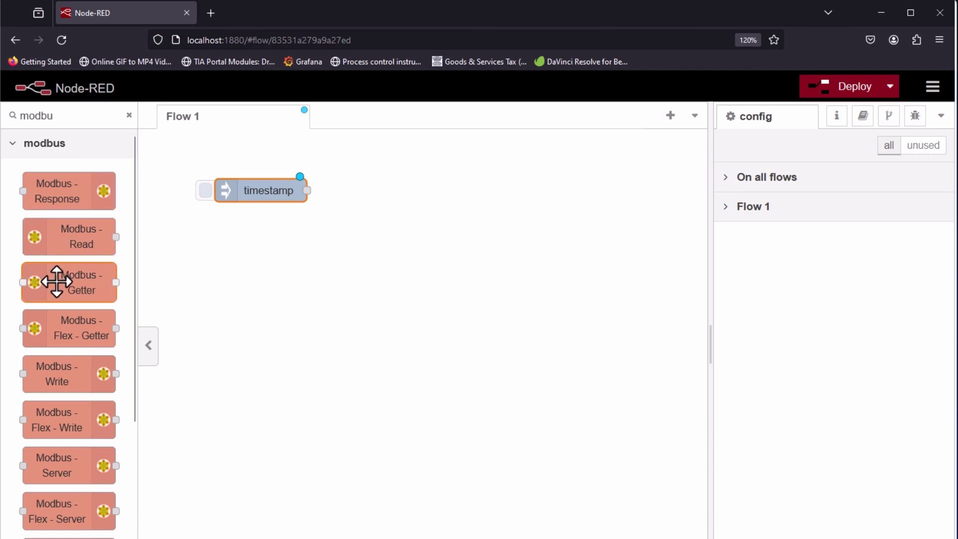
drag(53, 278, 405, 190)
click(129, 115)
mouse_move(65, 213)
mouse_down()
mouse_move(166, 222)
mouse_move(599, 192)
mouse_up()
drag(306, 190, 337, 190)
drag(460, 186, 507, 189)
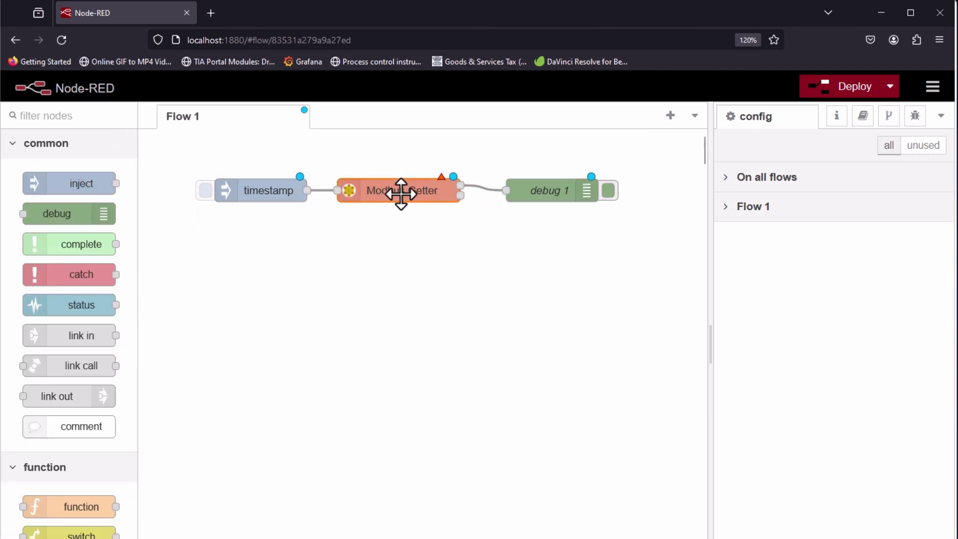
Step: Add a Modbus TCP client named IO-Link_master to the Modbus-Getter node, with the IO-Link master's IP address as host
double_click(399, 194)
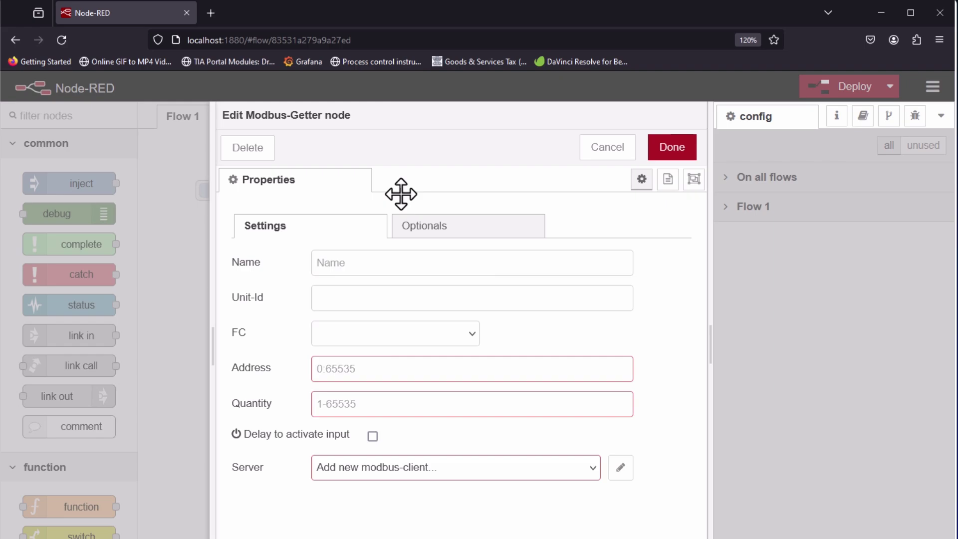
click(620, 468)
click(419, 263)
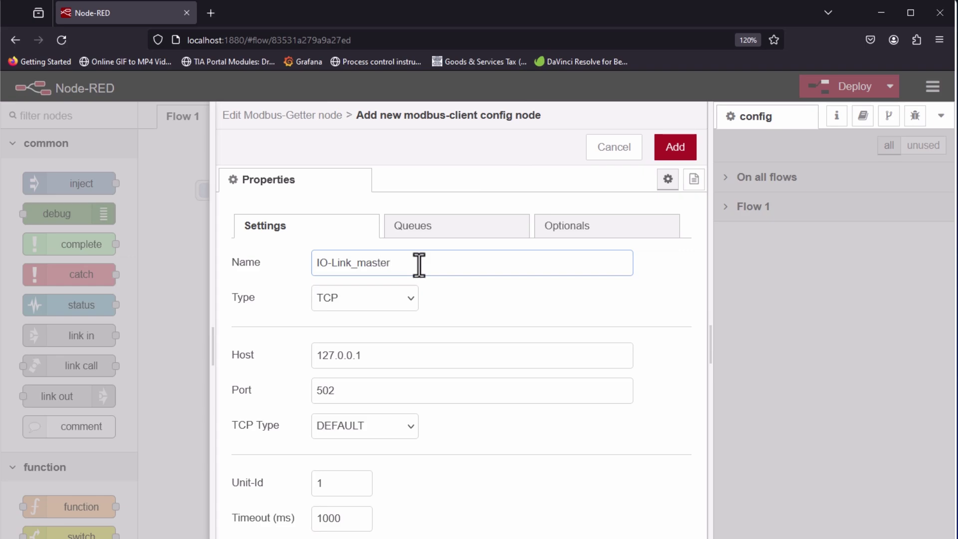
key(Tab)
key(Tab)
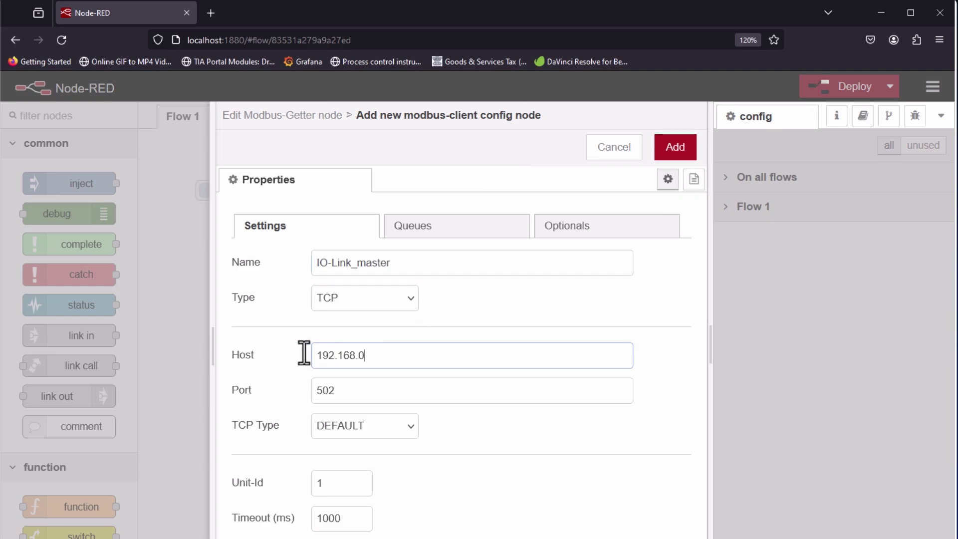
click(675, 150)
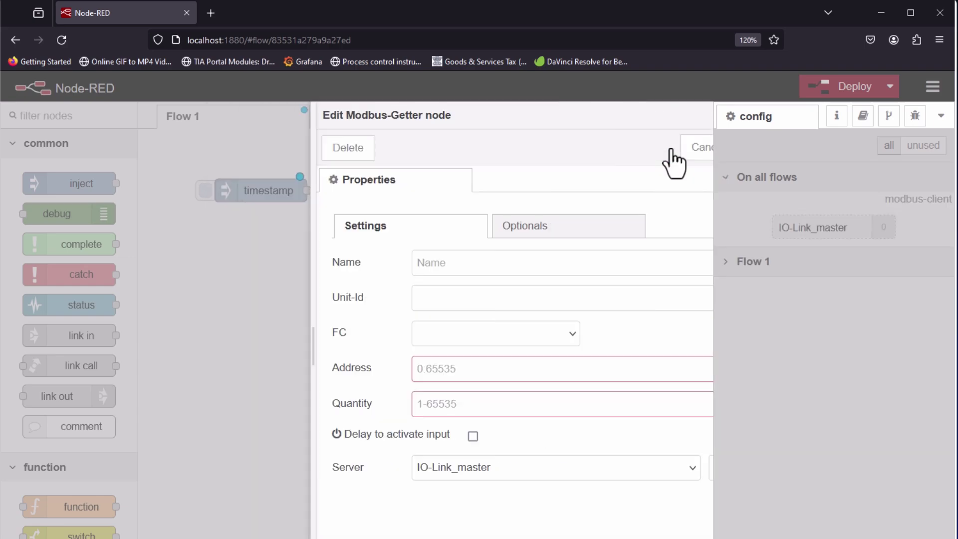
Step: Set the Modbus-Getter's Unit-Id to 1 and its function code to FC 3: Read Holding Registers
click(342, 300)
text(1)
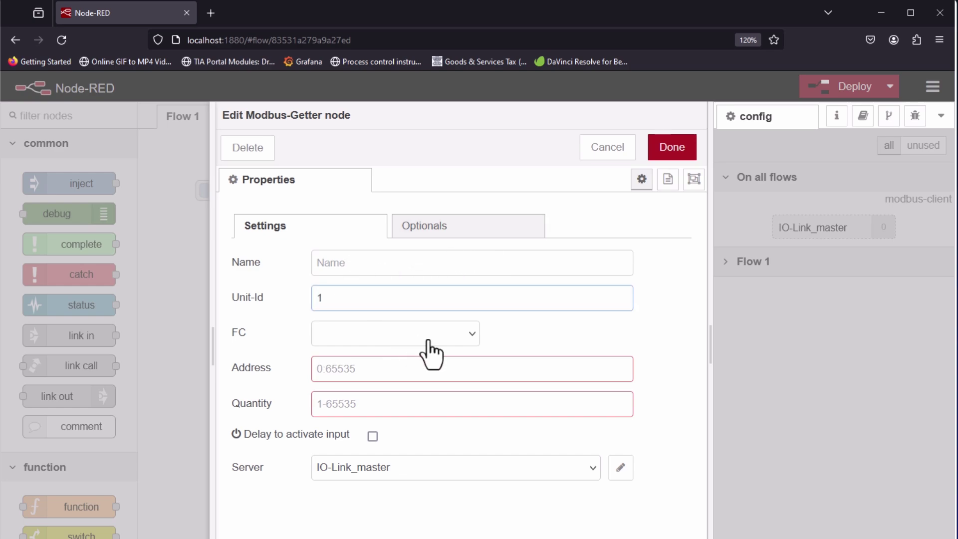
click(424, 333)
click(394, 398)
click(376, 374)
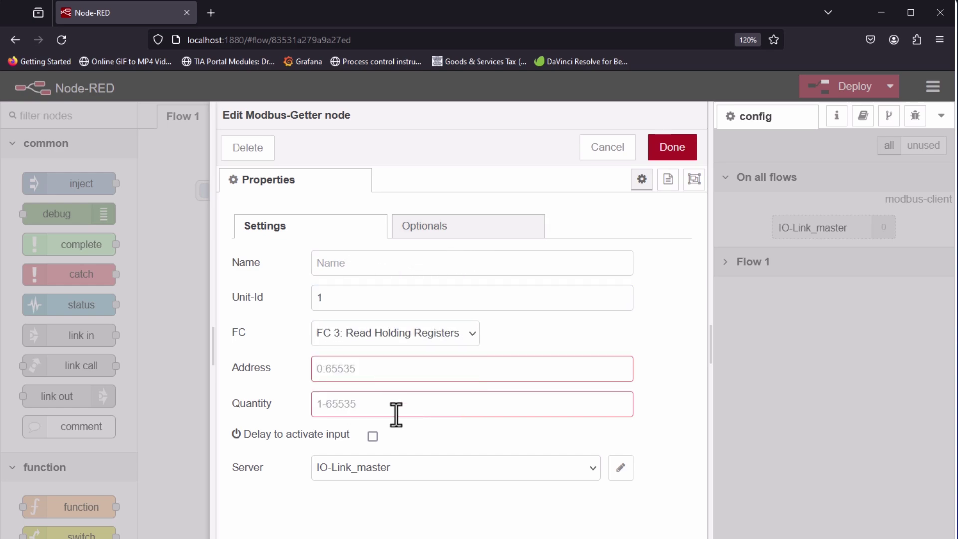
Step: Switch to the DXM Configuration Software to check the IDs of the three named local registers, and return to Node-RED
key(alt+Tab)
click(136, 177)
click(137, 193)
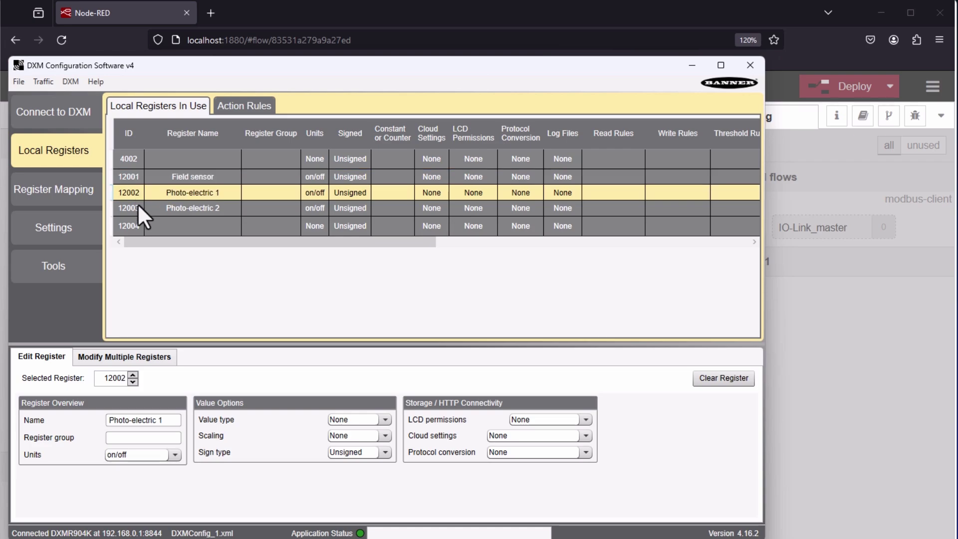
click(137, 208)
click(690, 65)
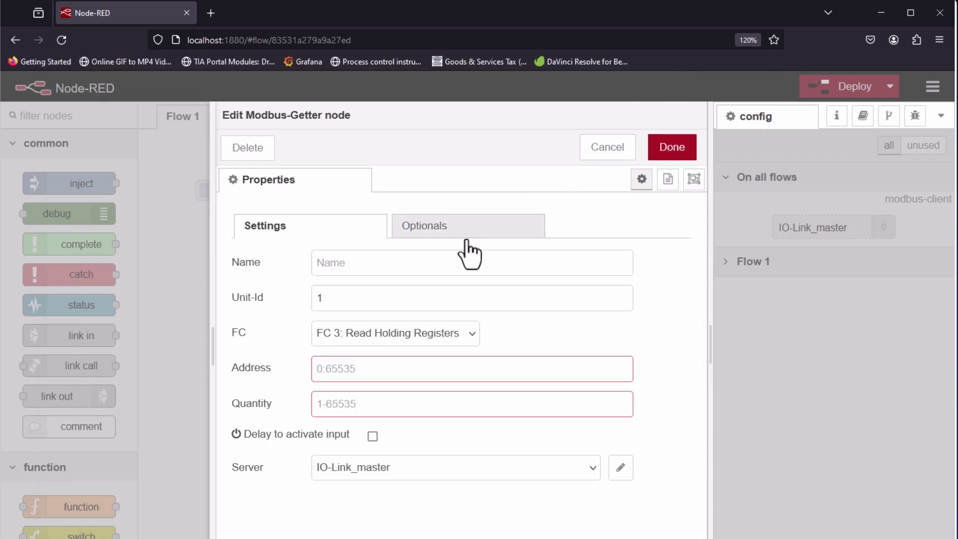
Step: Set the Modbus-Getter's address to 12000 and quantity to 3, and deploy the flow
click(342, 369)
text(12000)
click(362, 403)
text(3)
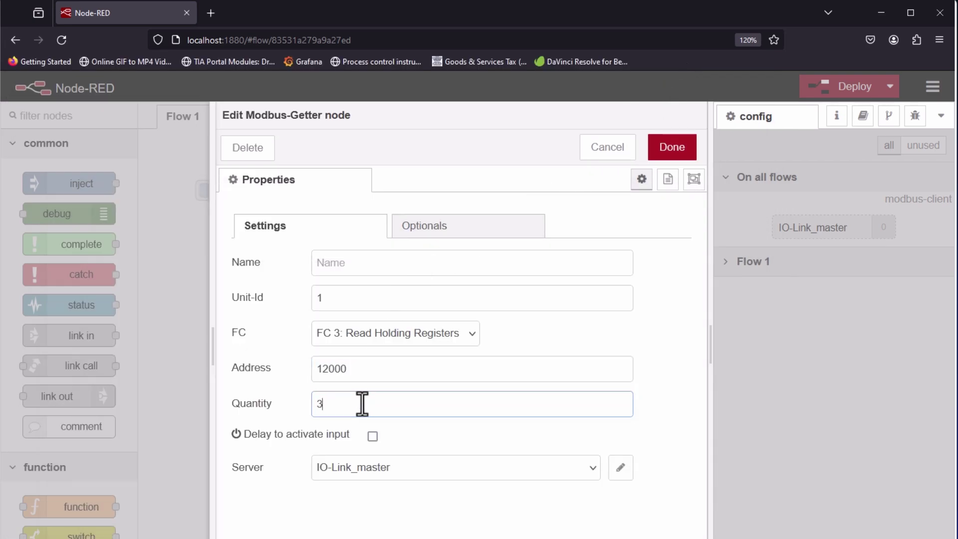
click(650, 159)
click(848, 89)
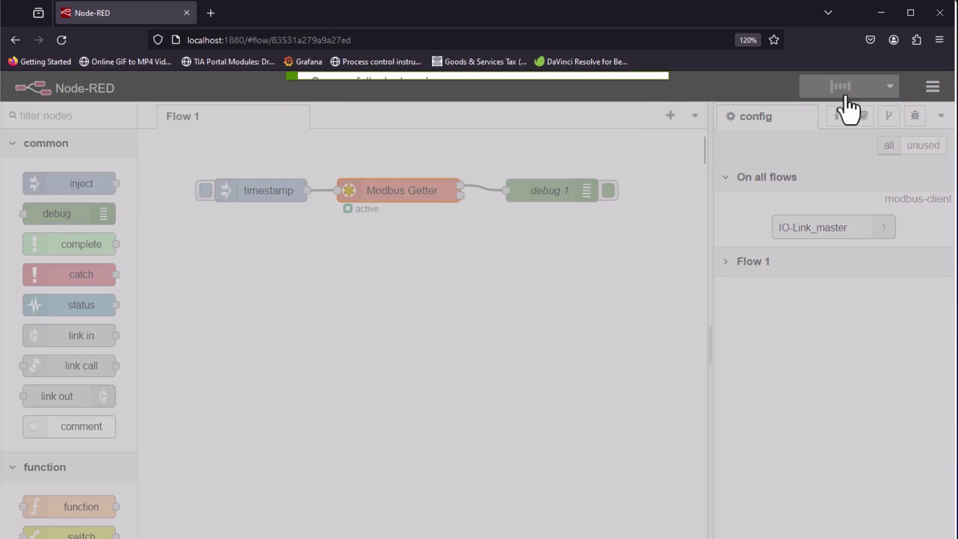
Step: Show the debug messages, set the inject node to repeat automatically, and redeploy the flow
click(914, 116)
double_click(269, 190)
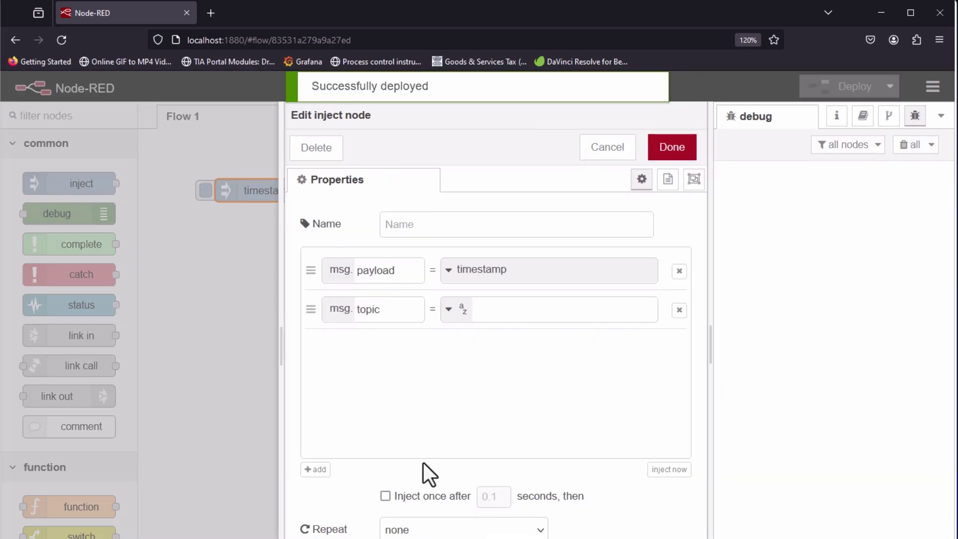
click(450, 523)
click(514, 461)
click(691, 153)
click(830, 89)
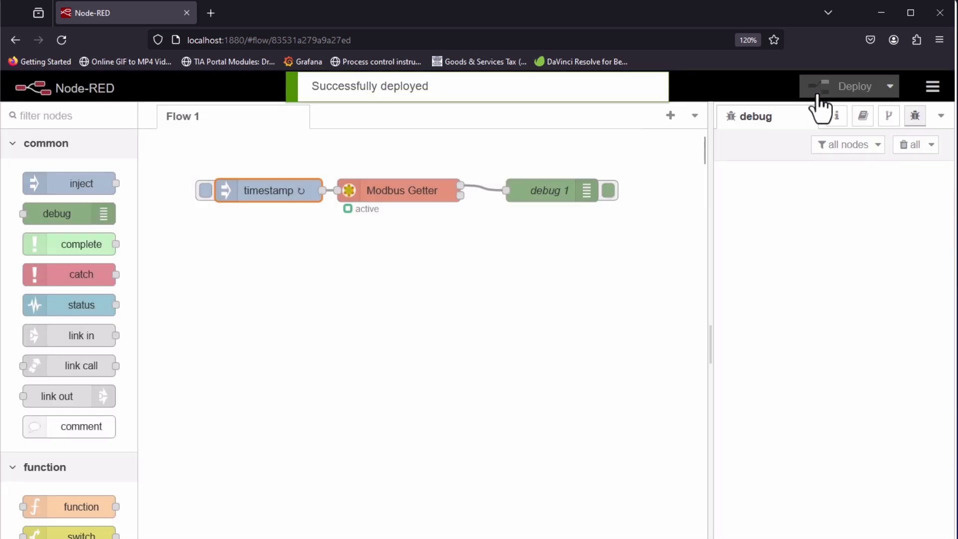